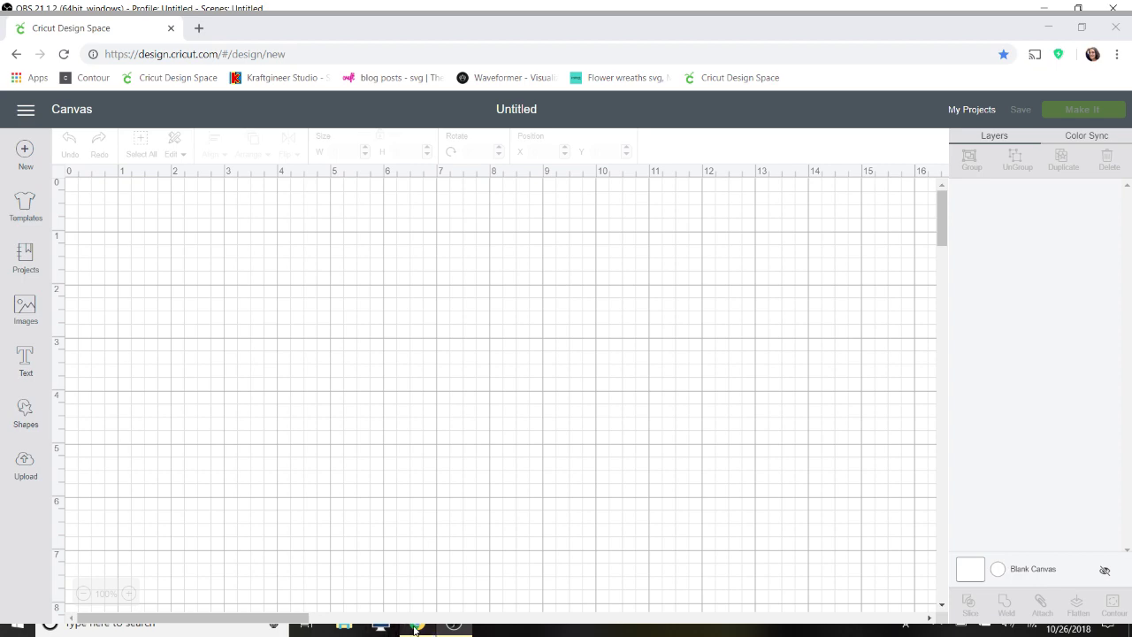
Bring the Chrome window with the blank Cricut Design Space canvas to the front
{"action": "left_click", "coordinate": [414, 630]}
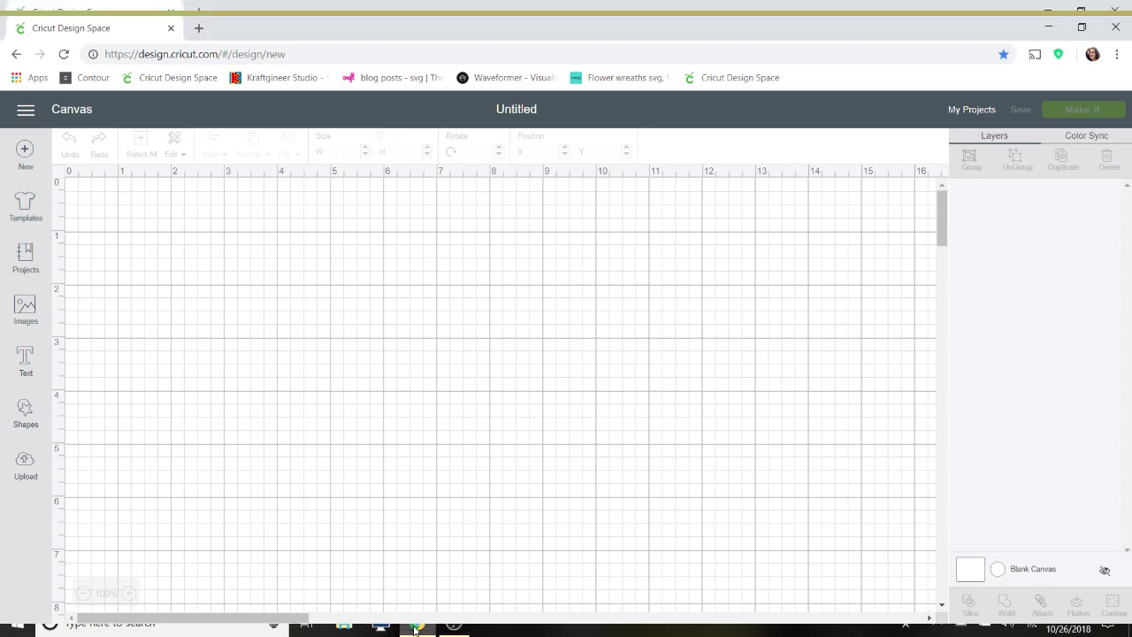
Add a text box with NEW ENGLAND on the first line and PATRIOTS on the second
{"action": "left_click", "coordinate": [25, 361]}
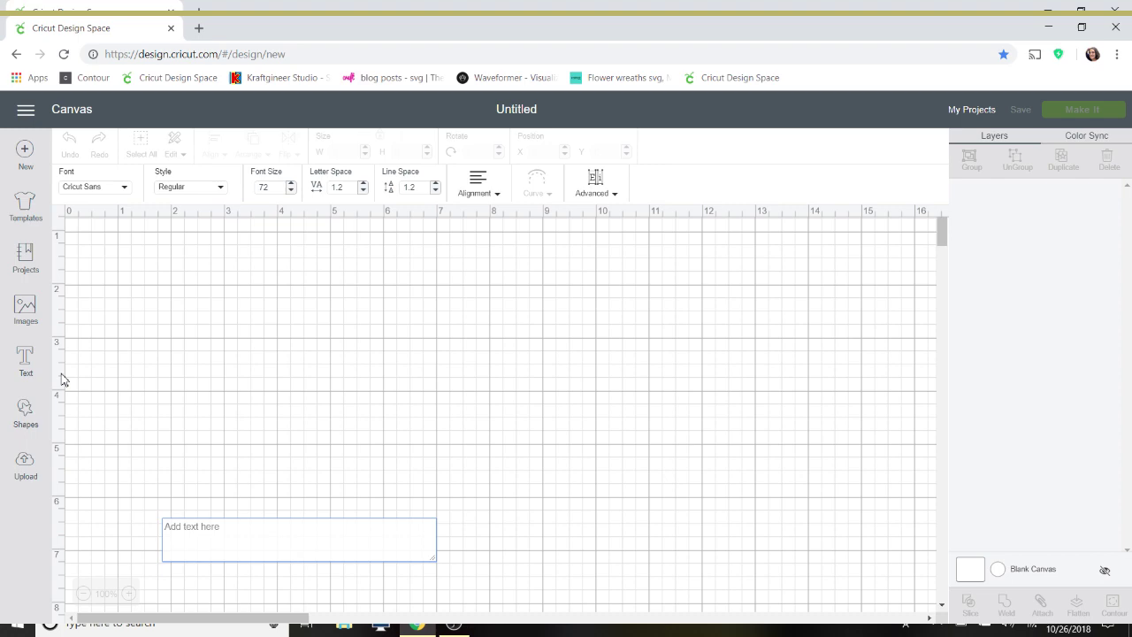
{"action": "type", "text": "NEW"}
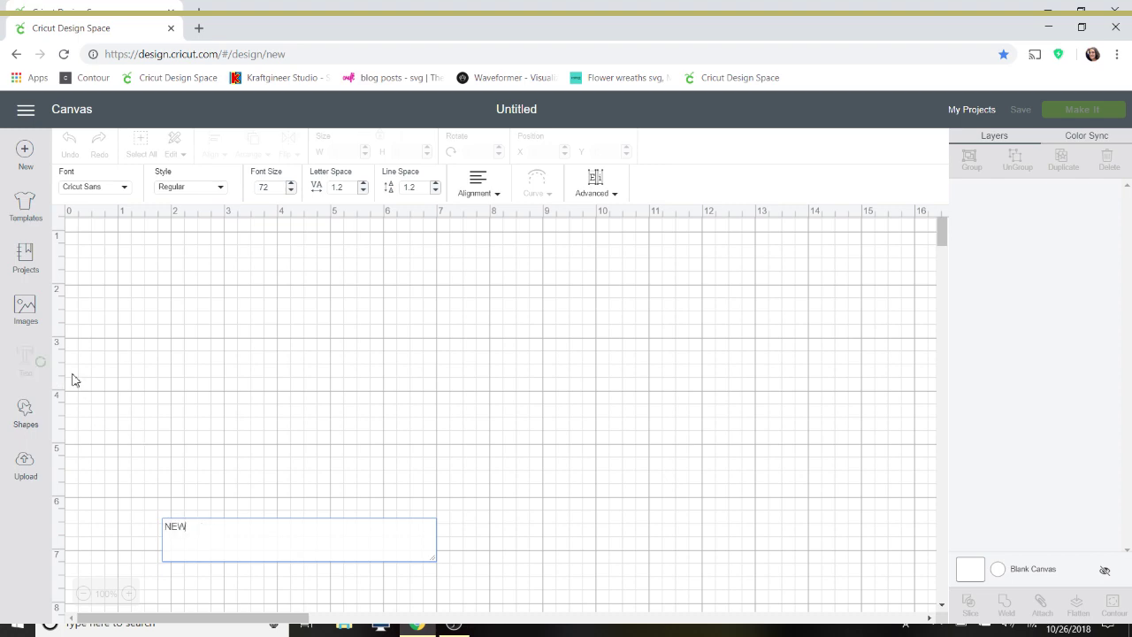
{"action": "type", "text": " ENGLAND"}
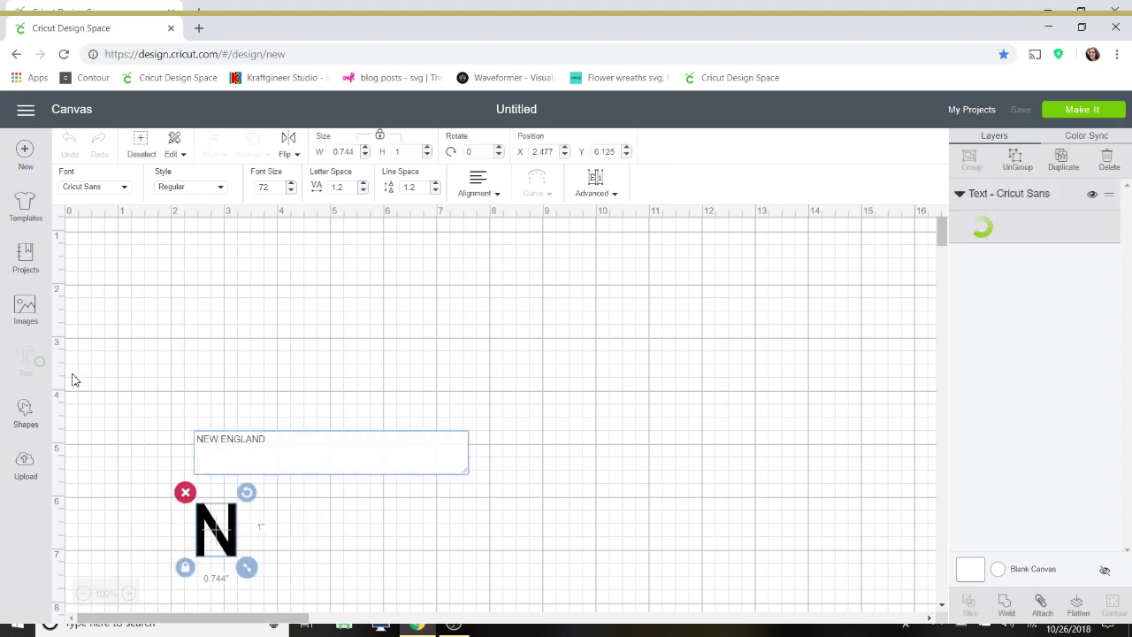
{"action": "key", "text": "Return"}
{"action": "type", "text": "P"}
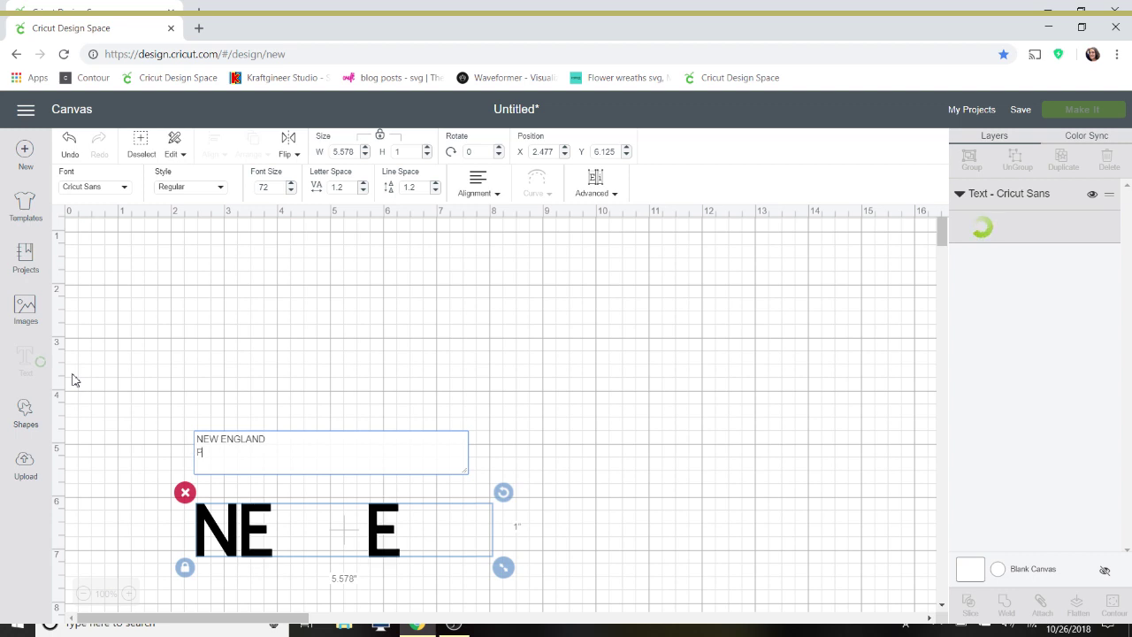
{"action": "type", "text": "ATRIOTS"}
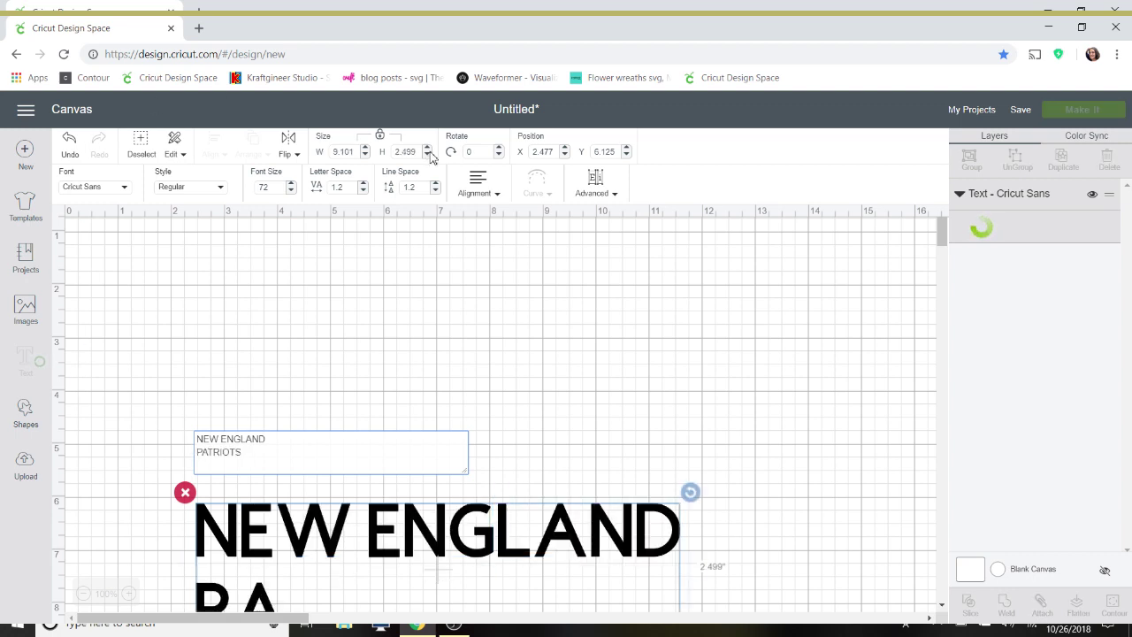
{"action": "left_click", "coordinate": [478, 184]}
Centre-align both text lines and set the font to Impact by searching 'impa'
{"action": "left_click", "coordinate": [498, 244]}
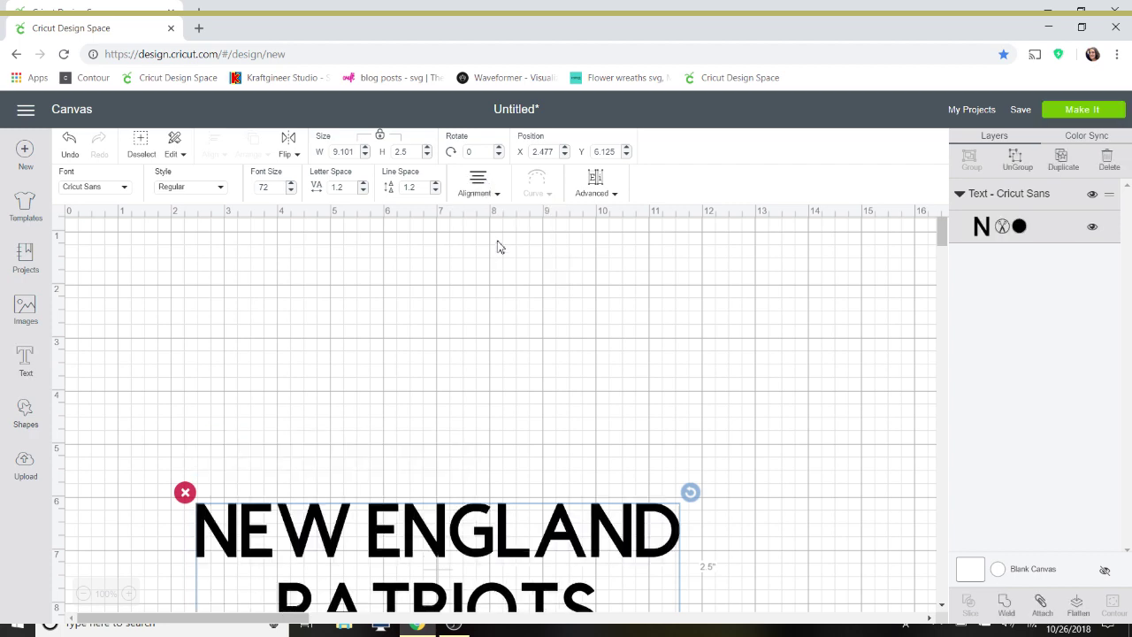
{"action": "left_click", "coordinate": [124, 189]}
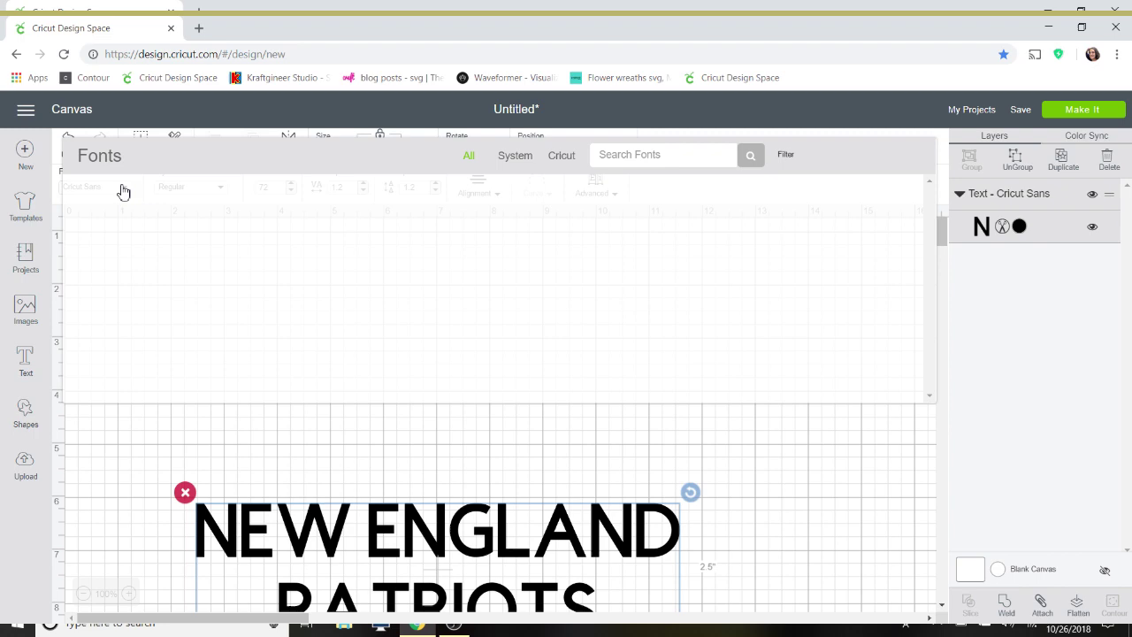
{"action": "left_click", "coordinate": [671, 154]}
{"action": "type", "text": "impa"}
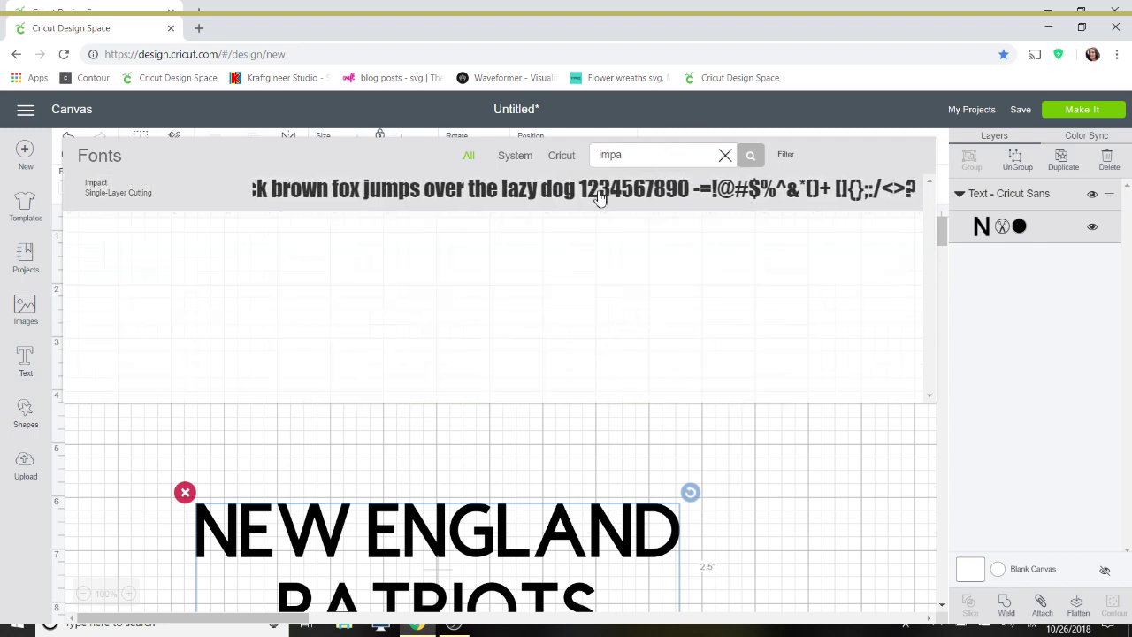
{"action": "left_click", "coordinate": [599, 197]}
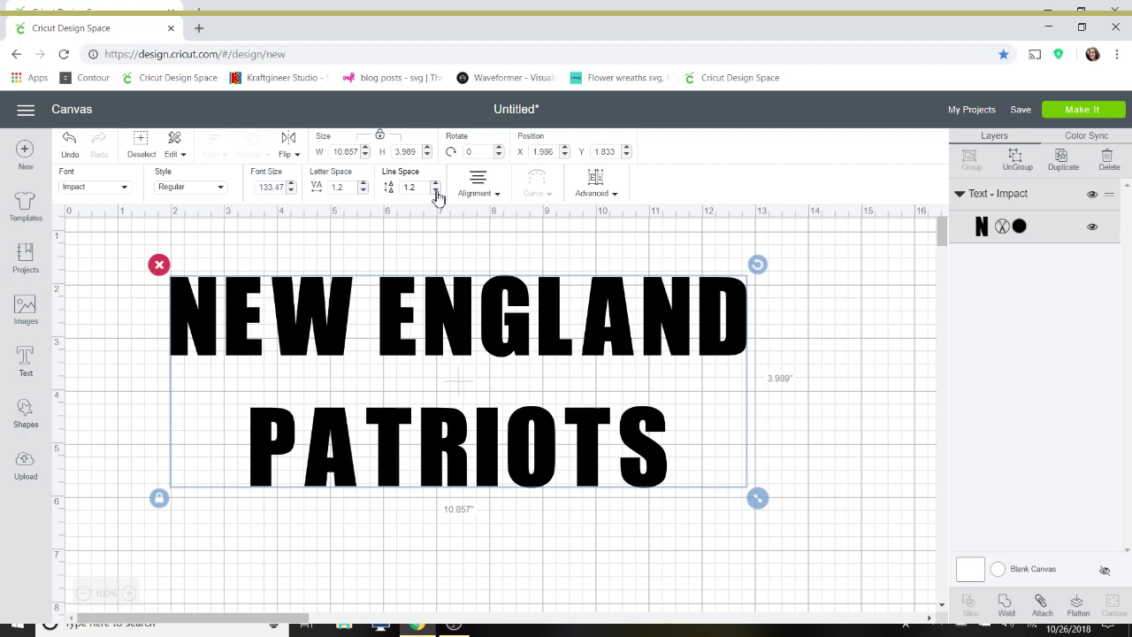
Lower the line spacing repeatedly to pull PATRIOTS up under NEW ENGLAND
{"action": "left_click", "coordinate": [435, 192]}
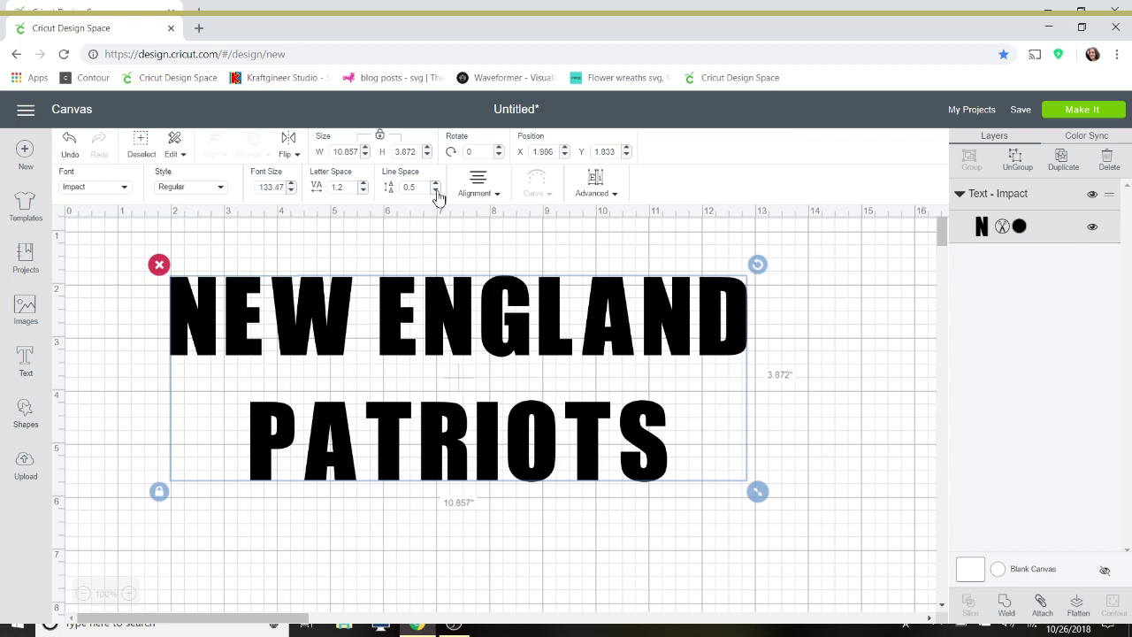
{"action": "left_click", "coordinate": [435, 192]}
{"action": "left_click", "coordinate": [435, 192]}
{"action": "left_click", "coordinate": [435, 192]}
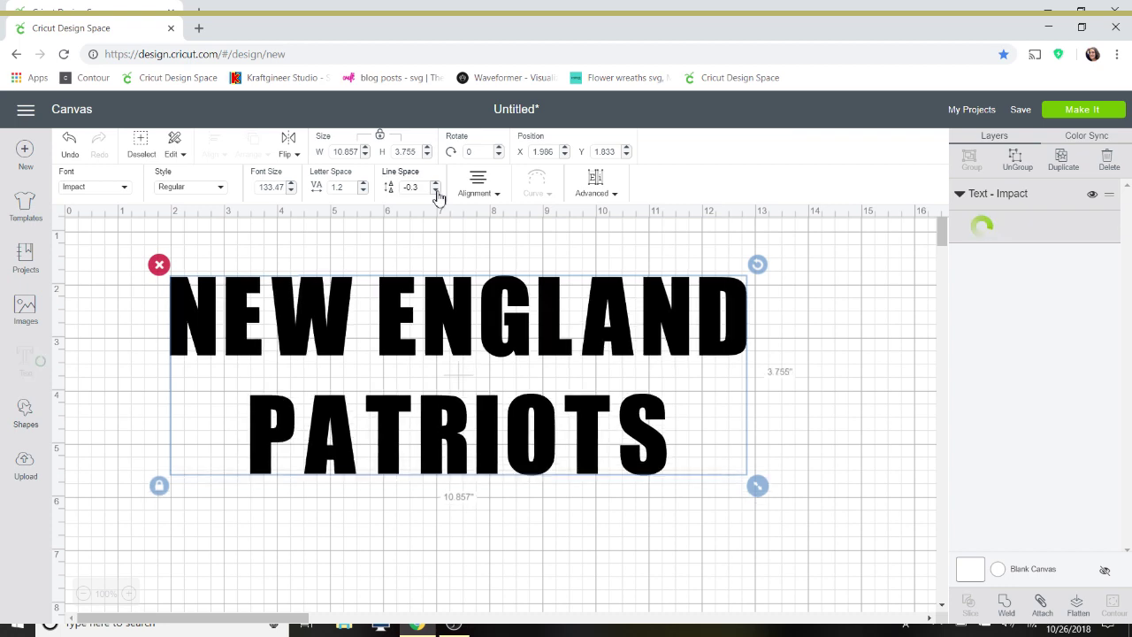
{"action": "left_click", "coordinate": [436, 192]}
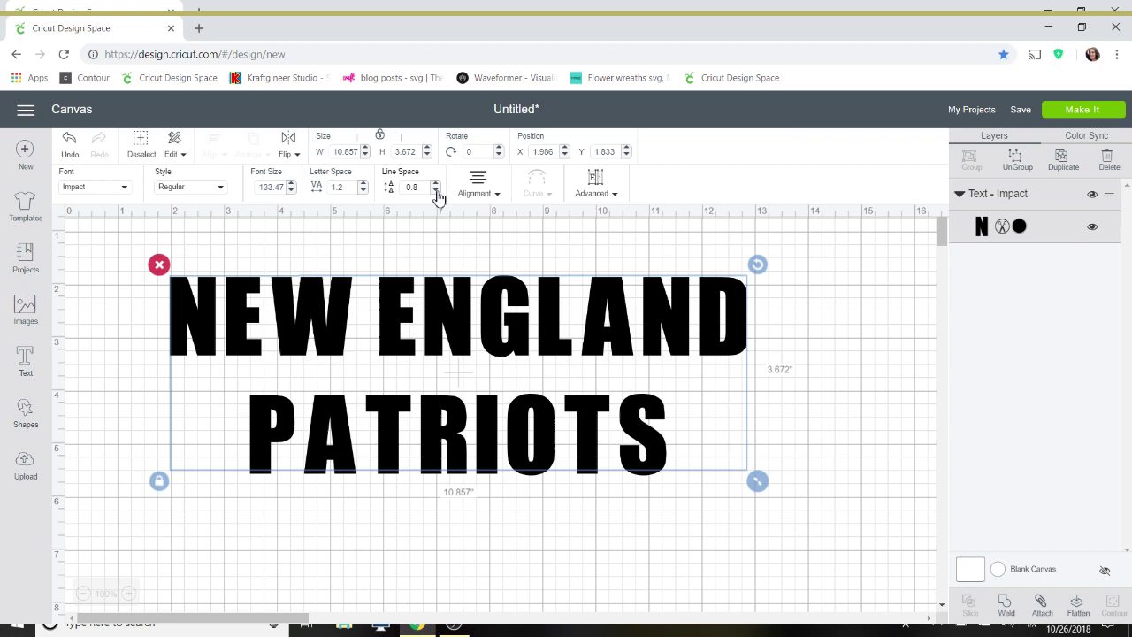
{"action": "left_click", "coordinate": [435, 192]}
{"action": "left_click", "coordinate": [435, 192]}
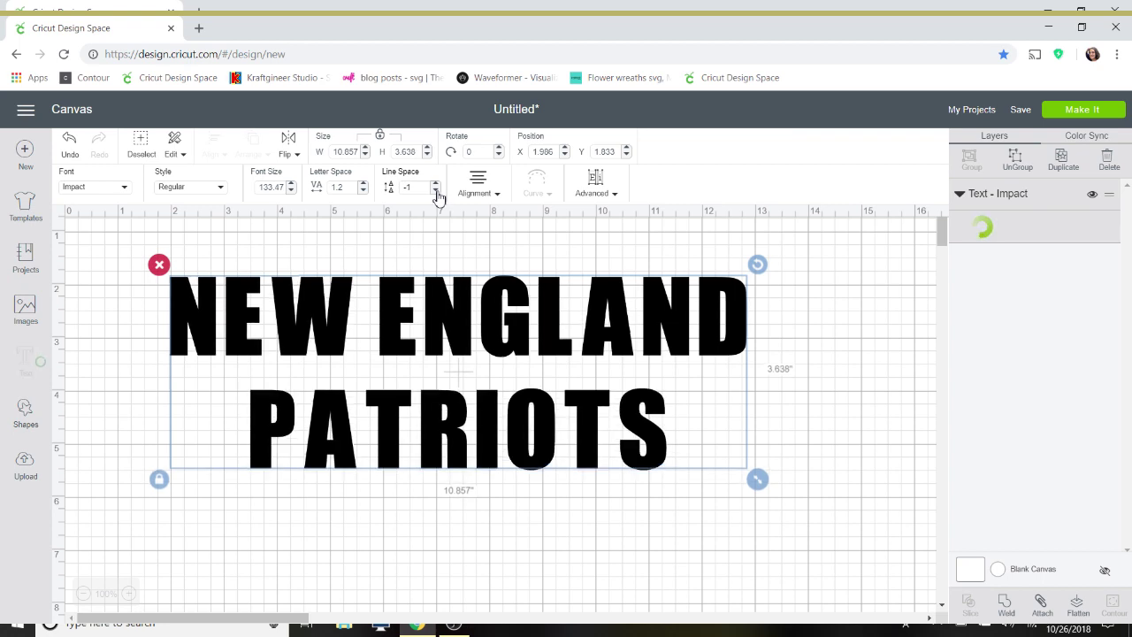
{"action": "left_click", "coordinate": [435, 192]}
{"action": "left_click", "coordinate": [436, 192]}
{"action": "left_click", "coordinate": [435, 192]}
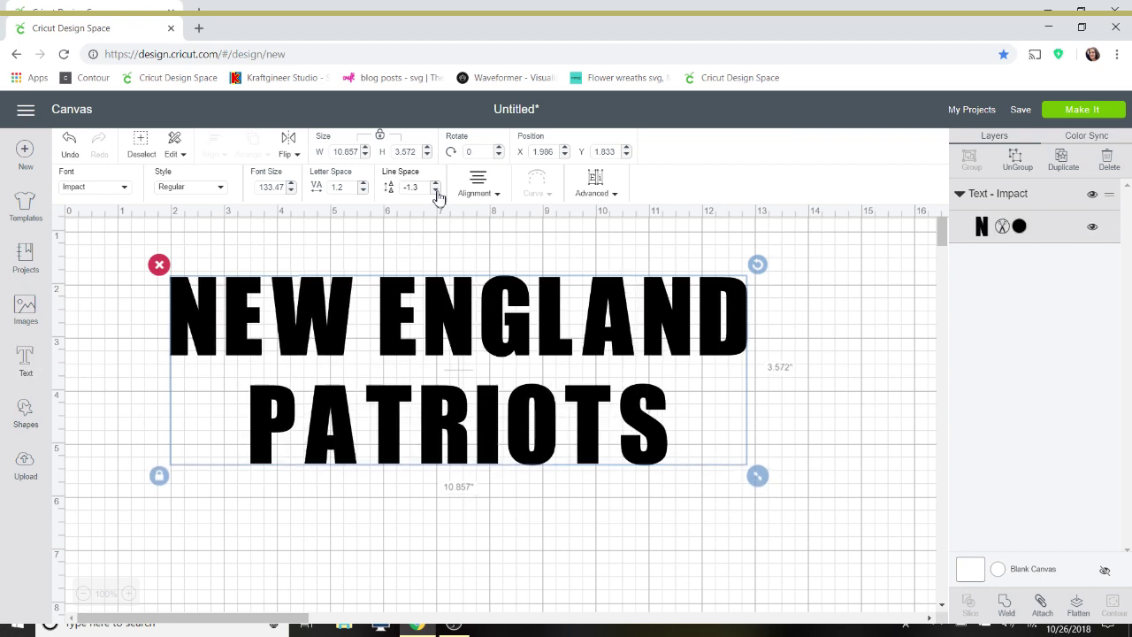
Break ENGLAND onto its own line and move the three-line text to the canvas top
{"action": "double_click", "coordinate": [402, 345]}
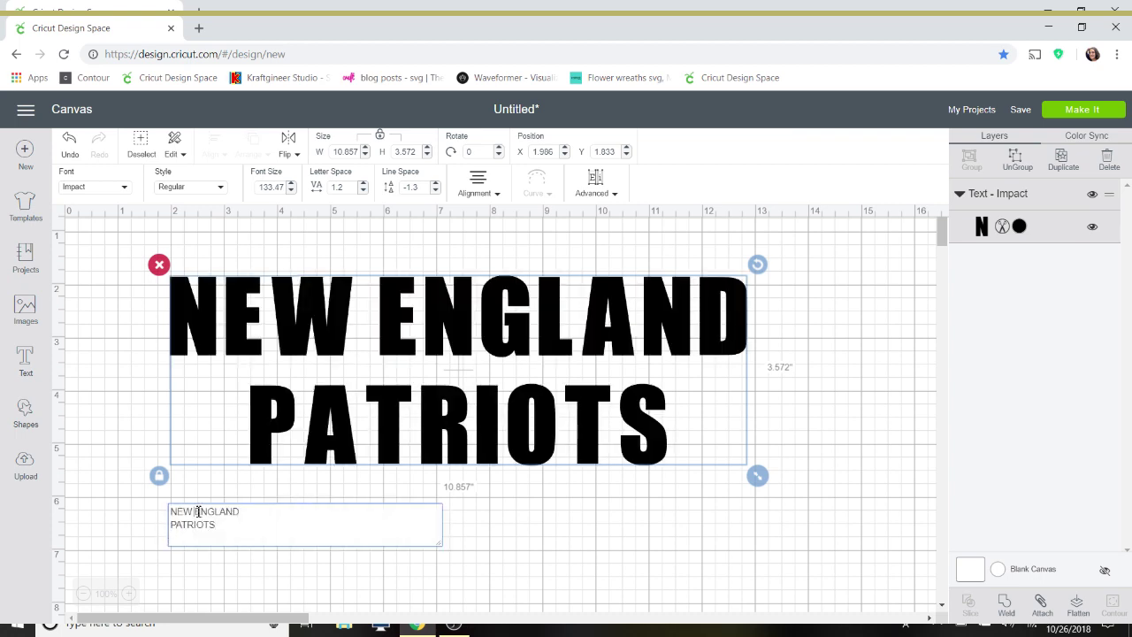
{"action": "left_click", "coordinate": [198, 511]}
{"action": "key", "text": "Return"}
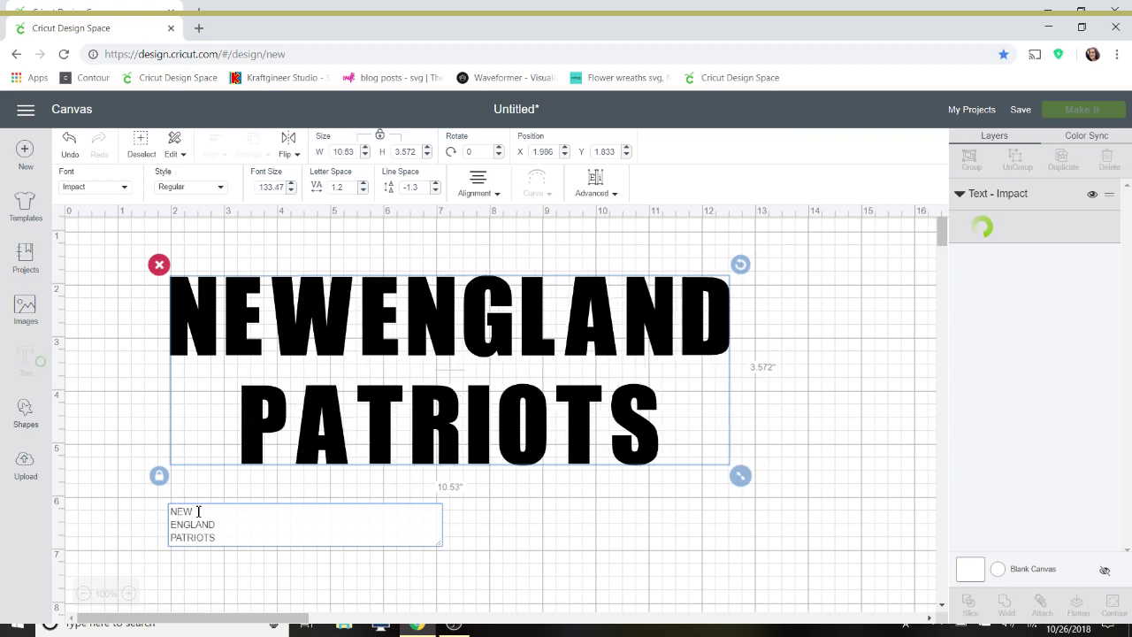
{"action": "left_click_drag", "start_coordinate": [447, 458], "coordinate": [458, 402]}
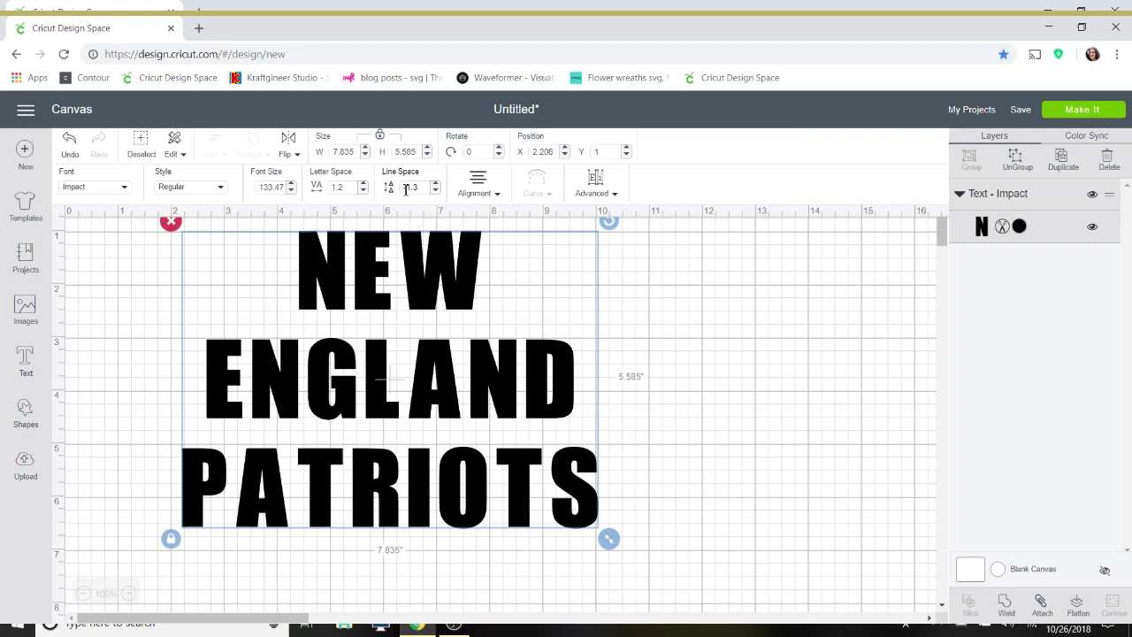
Set the line spacing to -5, then raise it step by step to -4
{"action": "double_click", "coordinate": [411, 187]}
{"action": "type", "text": "-5"}
{"action": "key", "text": "Return"}
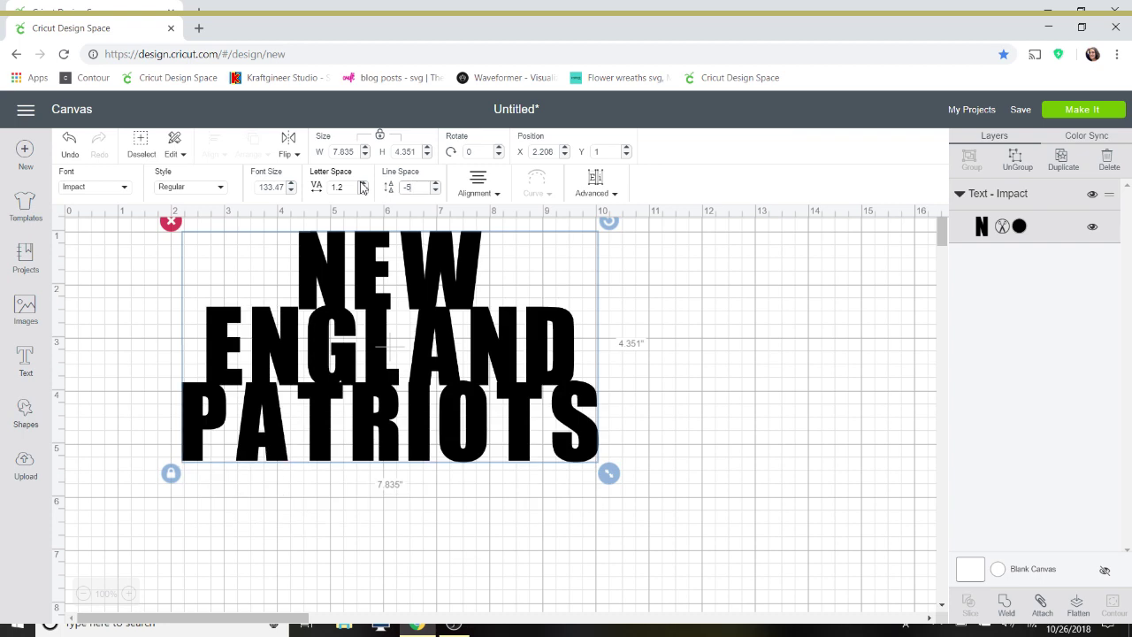
{"action": "left_click", "coordinate": [435, 184]}
{"action": "left_click", "coordinate": [435, 184]}
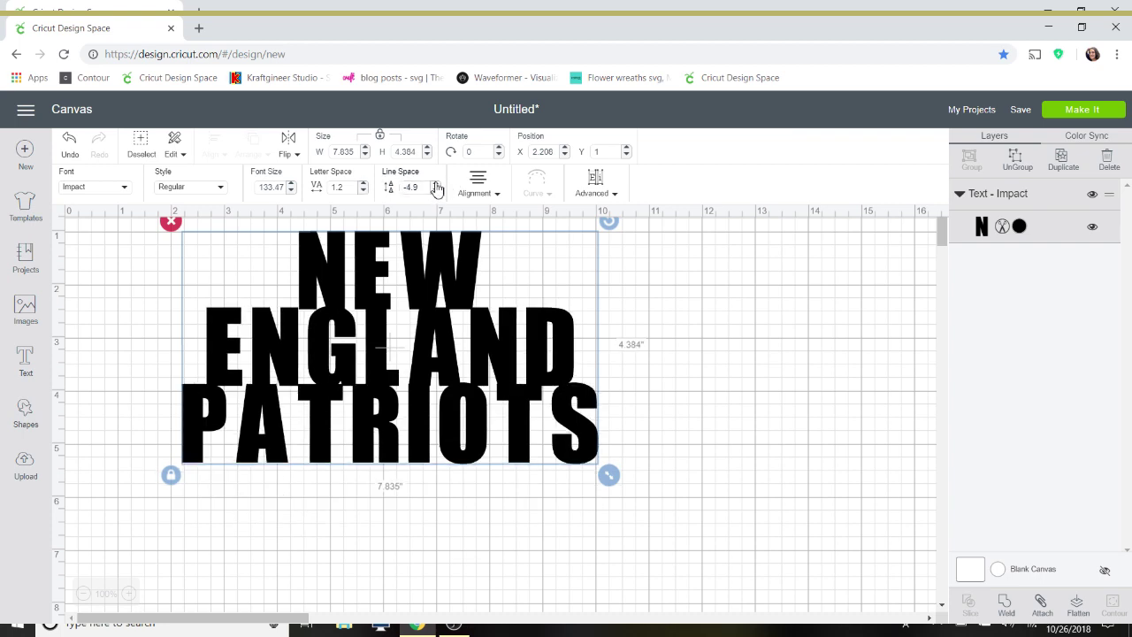
{"action": "left_click", "coordinate": [435, 184]}
{"action": "left_click", "coordinate": [435, 184]}
{"action": "left_click", "coordinate": [435, 184]}
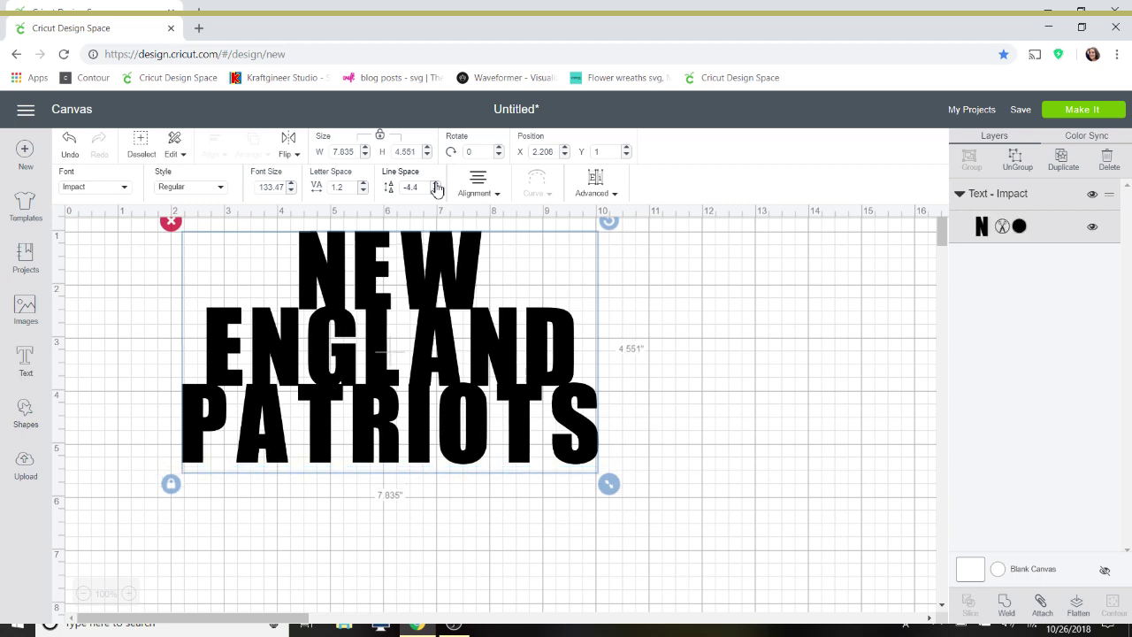
{"action": "left_click", "coordinate": [435, 184]}
{"action": "left_click", "coordinate": [435, 184]}
{"action": "left_click", "coordinate": [435, 184]}
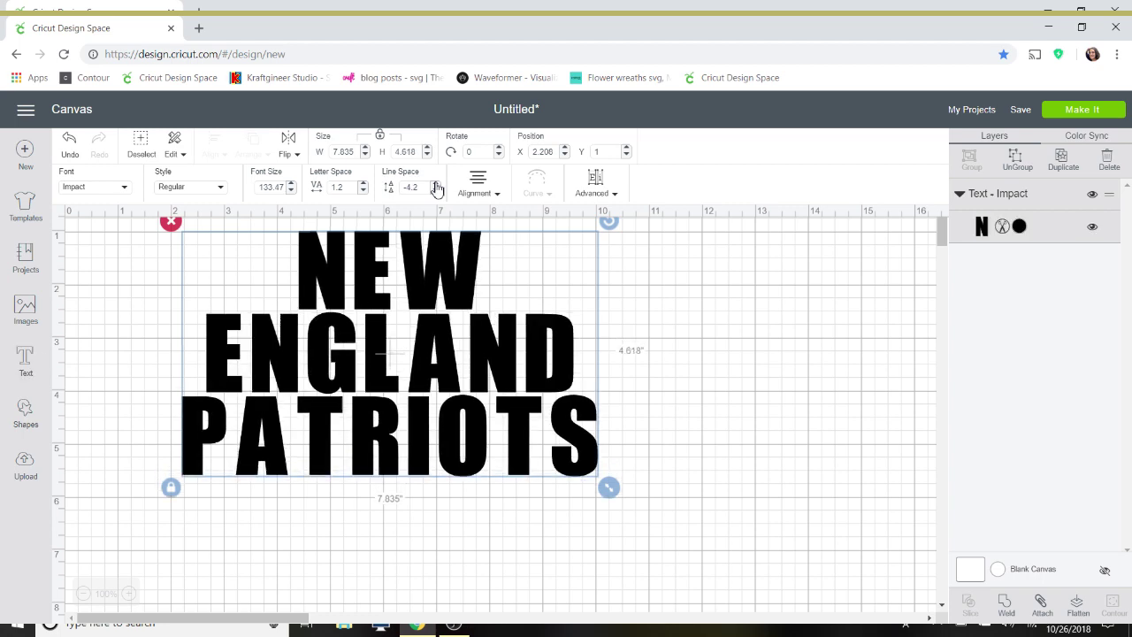
{"action": "left_click", "coordinate": [435, 184]}
{"action": "left_click", "coordinate": [436, 184]}
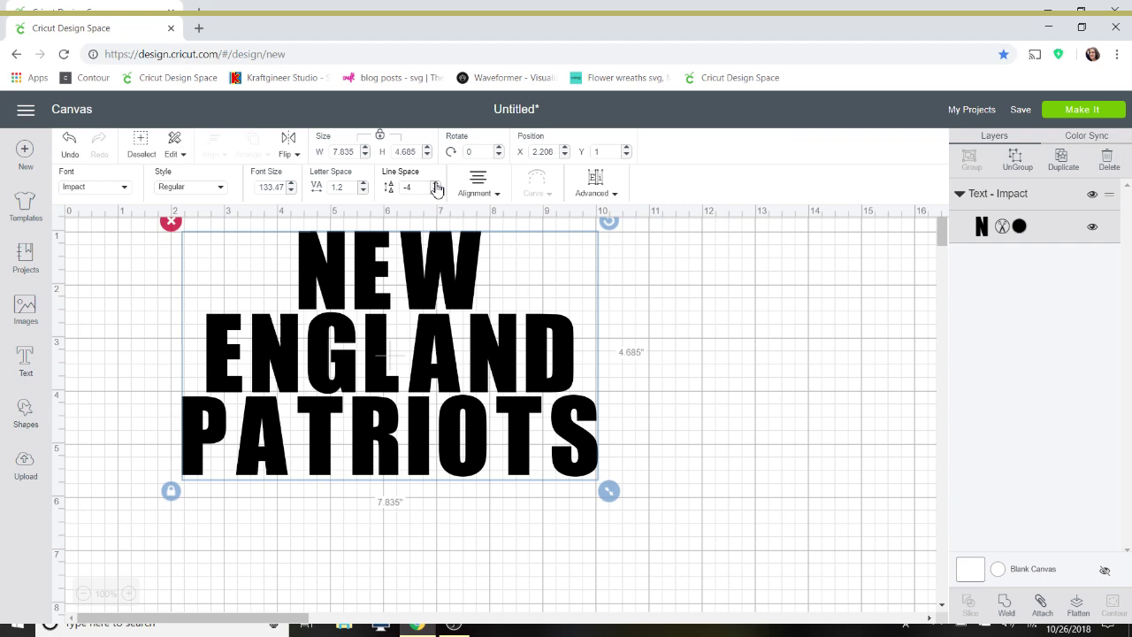
Search the image library for 'football' and insert the brown football image
{"action": "left_click", "coordinate": [25, 308]}
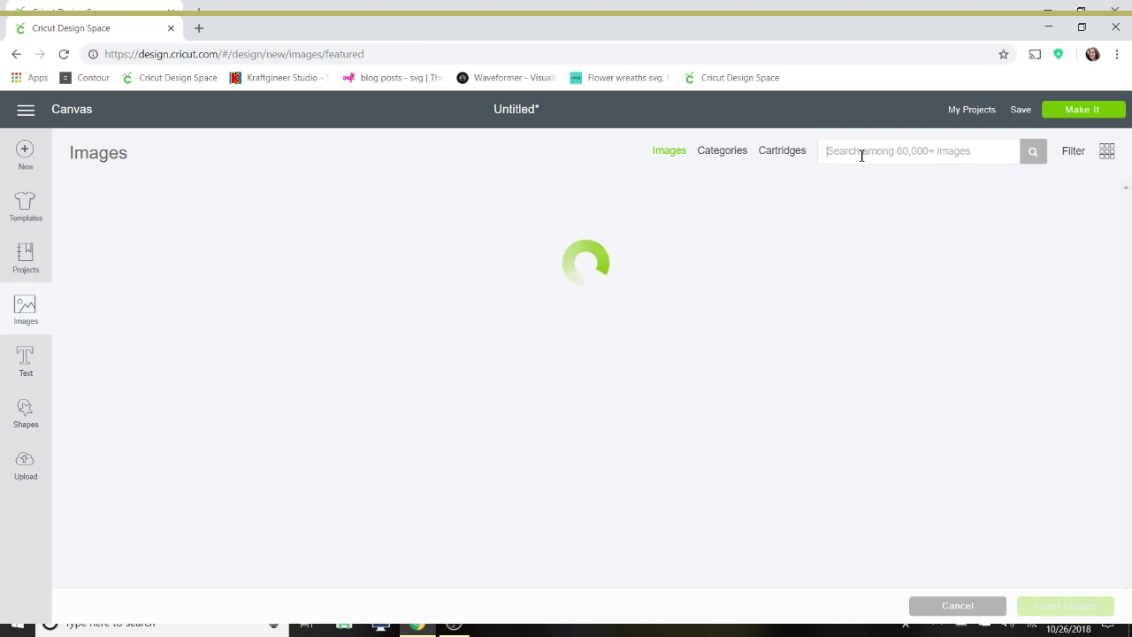
{"action": "type", "text": "fo"}
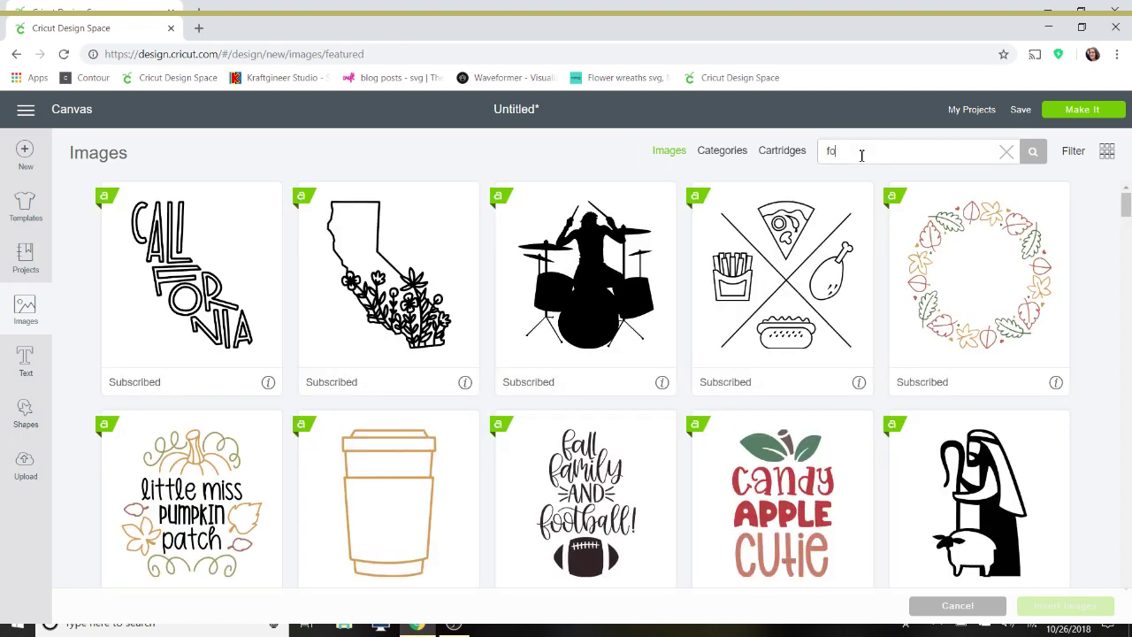
{"action": "type", "text": "otball"}
{"action": "key", "text": "Return"}
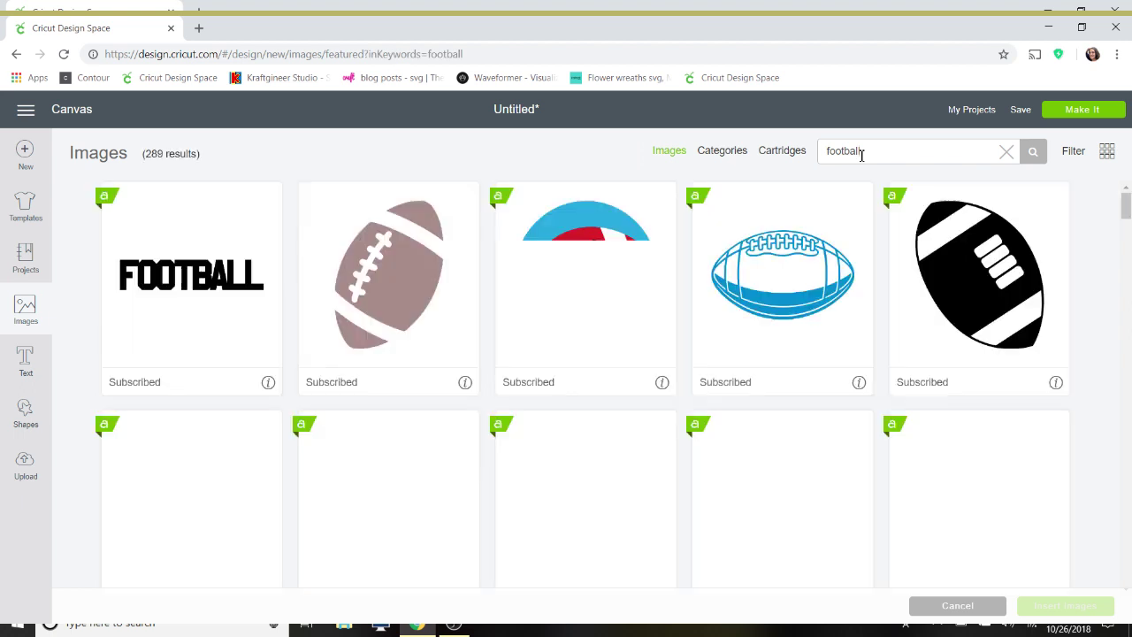
{"action": "left_click", "coordinate": [401, 250]}
{"action": "left_click", "coordinate": [465, 384]}
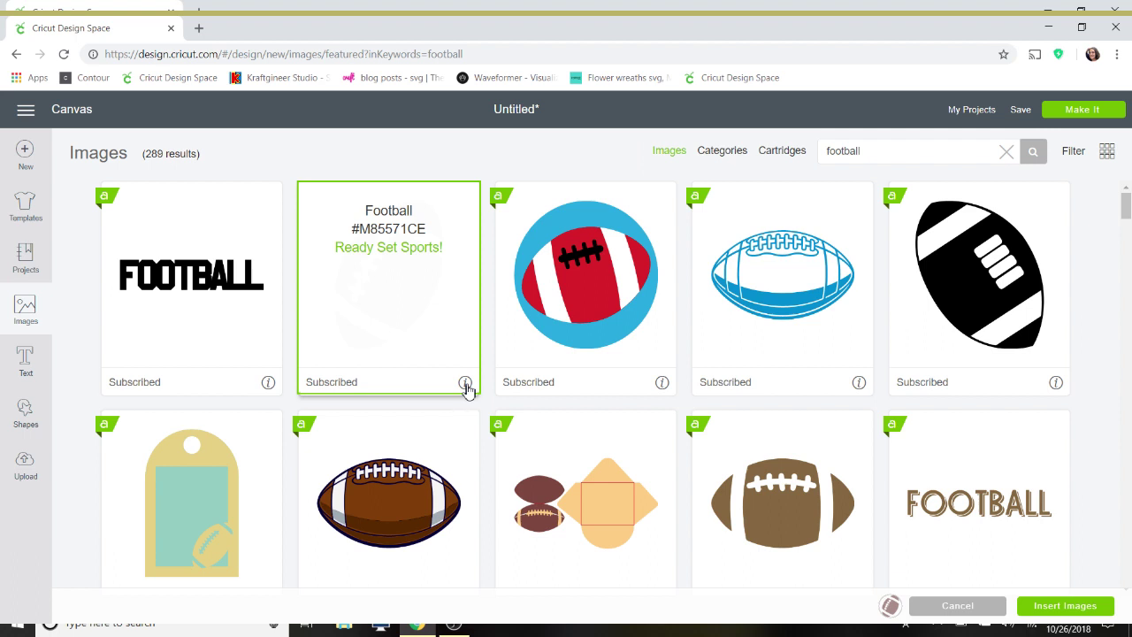
{"action": "left_click", "coordinate": [466, 384]}
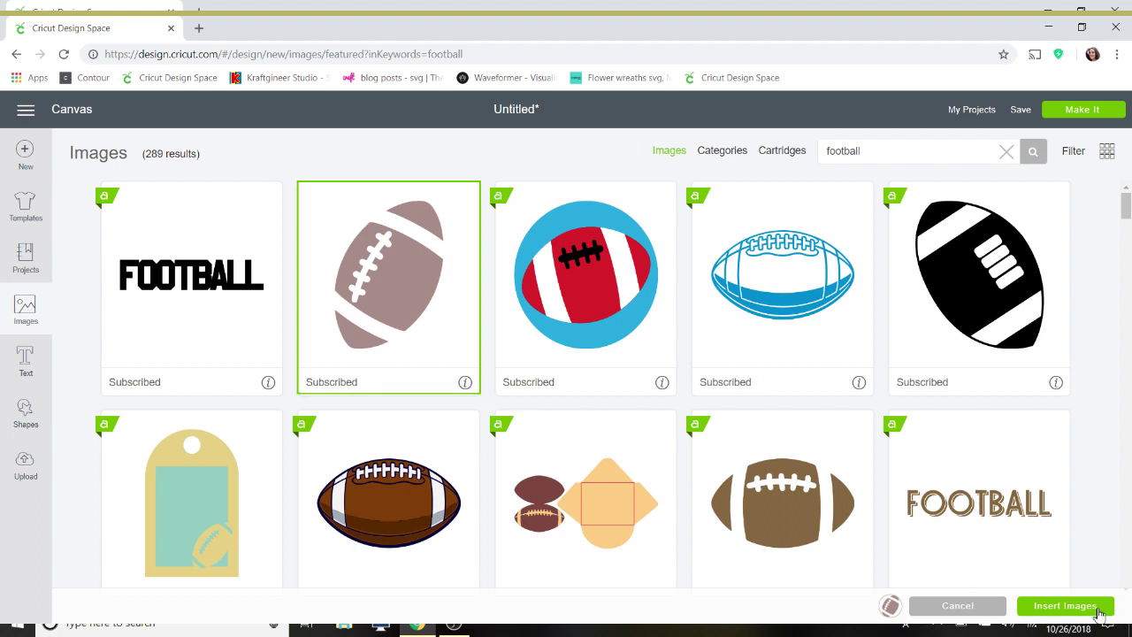
{"action": "left_click", "coordinate": [1066, 607]}
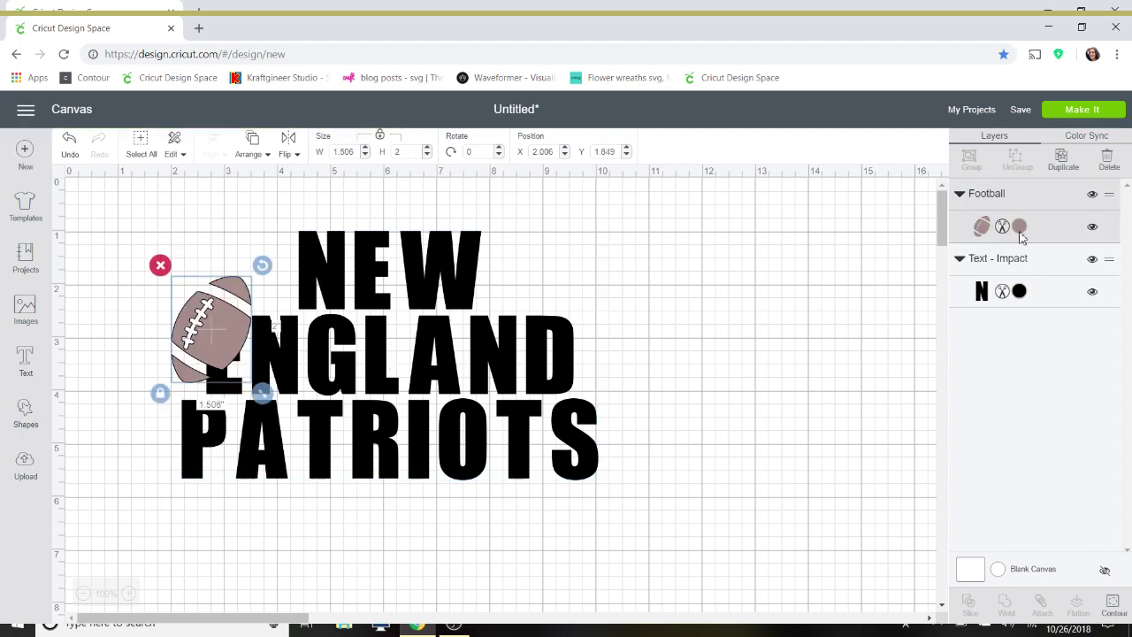
Move the football onto the lettering, enlarge it, and tilt it clockwise
{"action": "left_click_drag", "start_coordinate": [212, 337], "coordinate": [317, 339]}
{"action": "left_click_drag", "start_coordinate": [364, 396], "coordinate": [449, 503]}
{"action": "left_click_drag", "start_coordinate": [363, 354], "coordinate": [377, 354]}
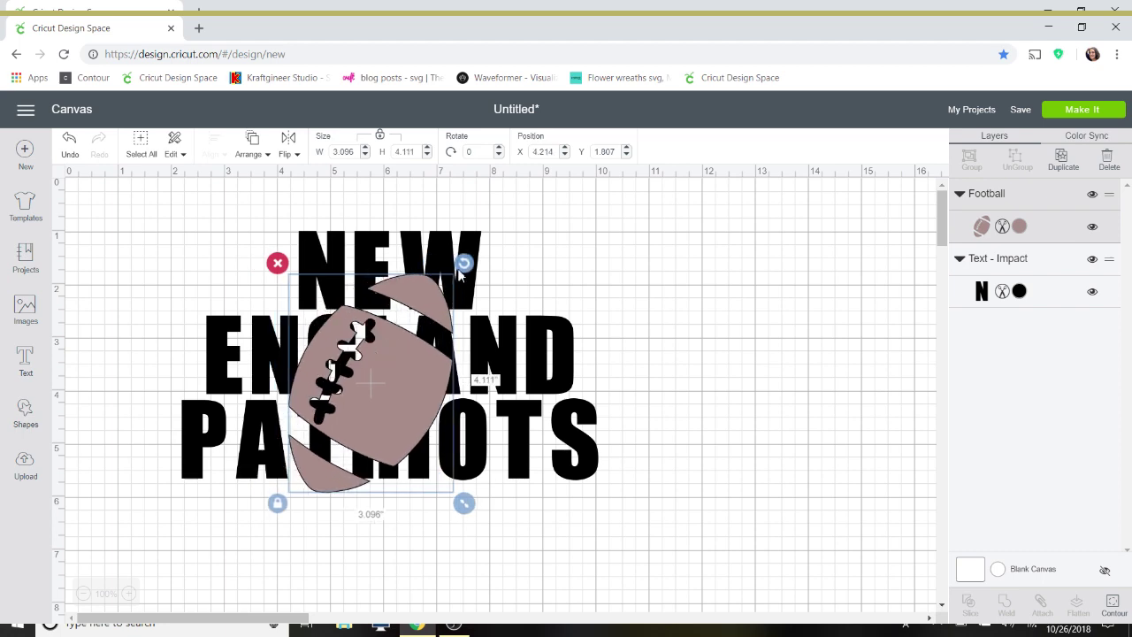
{"action": "left_click_drag", "start_coordinate": [462, 263], "coordinate": [501, 306]}
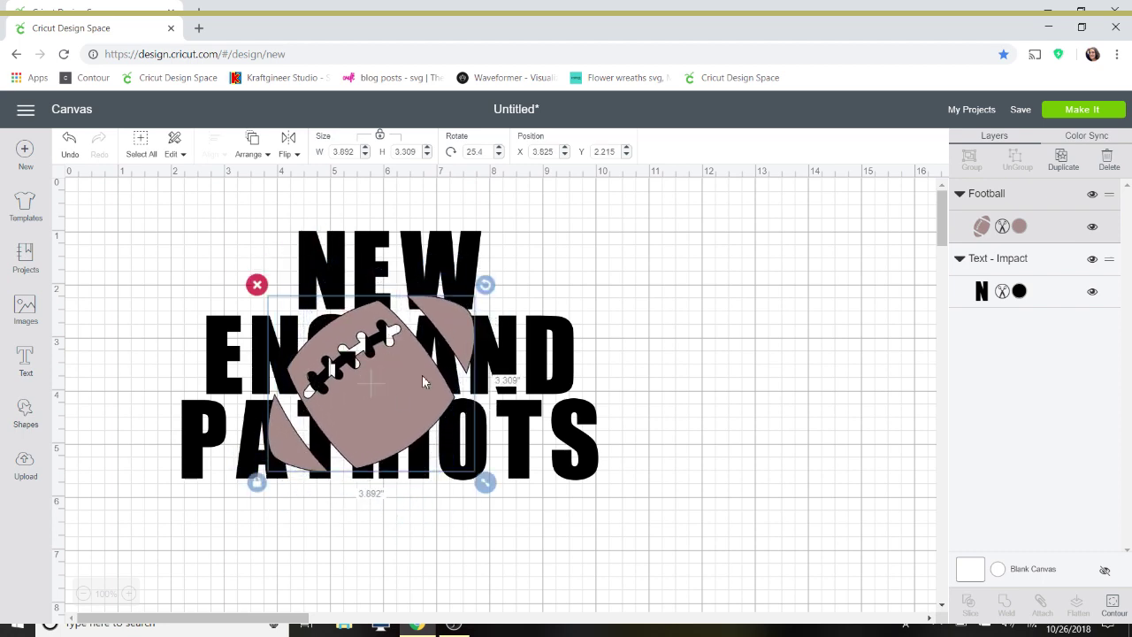
{"action": "left_click_drag", "start_coordinate": [397, 399], "coordinate": [383, 372]}
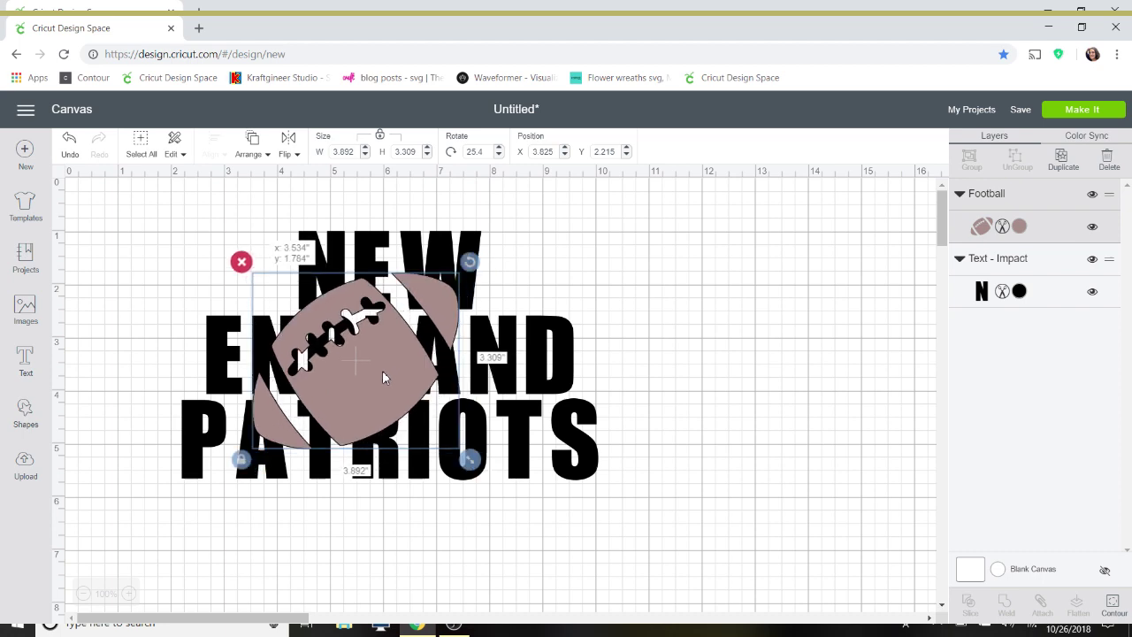
{"action": "left_click_drag", "start_coordinate": [383, 378], "coordinate": [386, 377]}
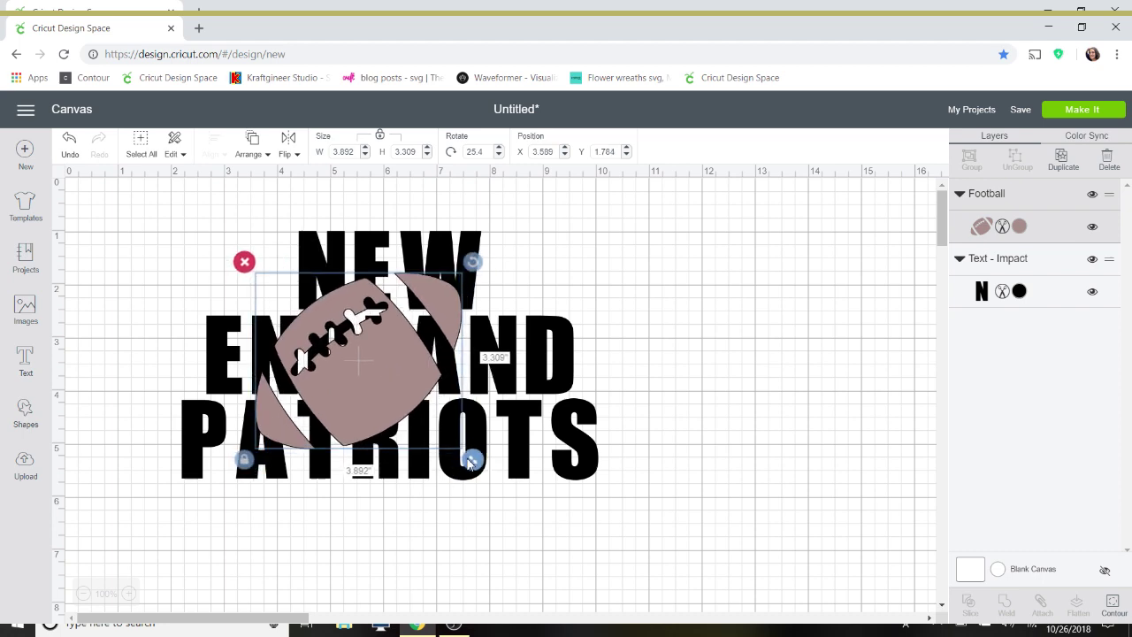
{"action": "left_click_drag", "start_coordinate": [472, 464], "coordinate": [465, 457]}
Lay the football sideways at about 62°, roughly 5.32 by 3.21 inches, then select football and text
{"action": "left_click_drag", "start_coordinate": [377, 376], "coordinate": [399, 398]}
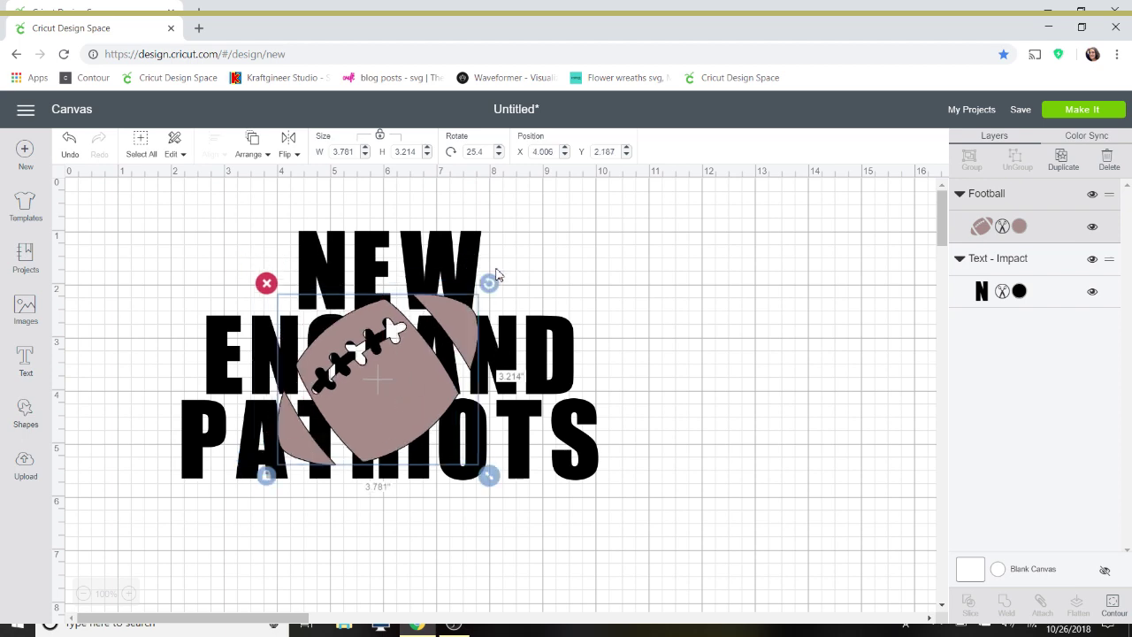
{"action": "left_click_drag", "start_coordinate": [488, 283], "coordinate": [408, 387]}
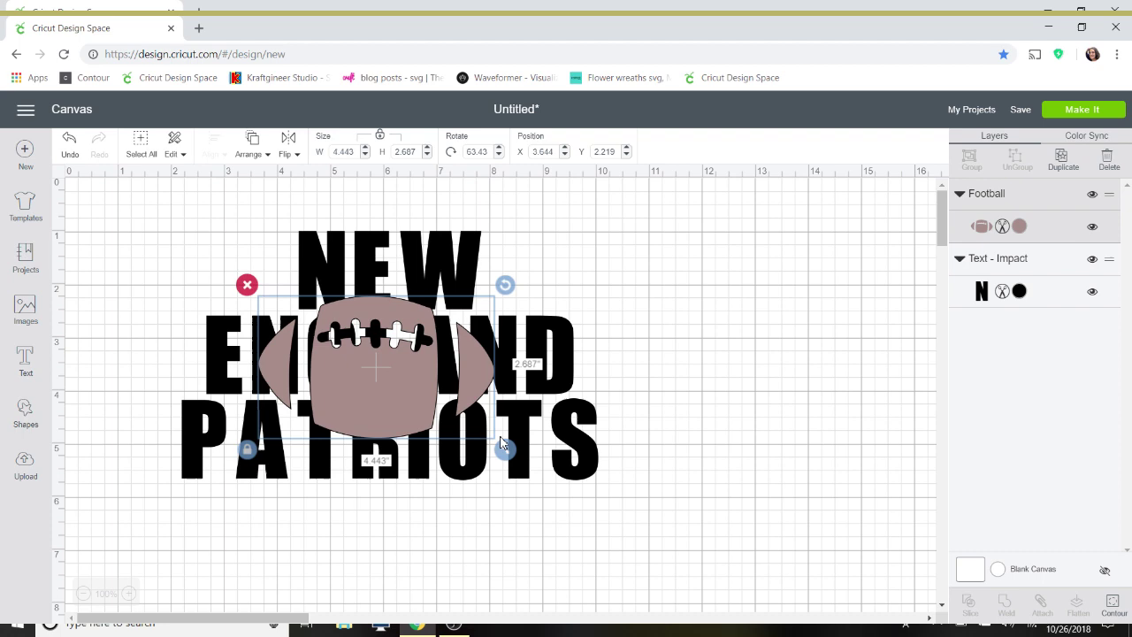
{"action": "left_click_drag", "start_coordinate": [504, 448], "coordinate": [558, 485]}
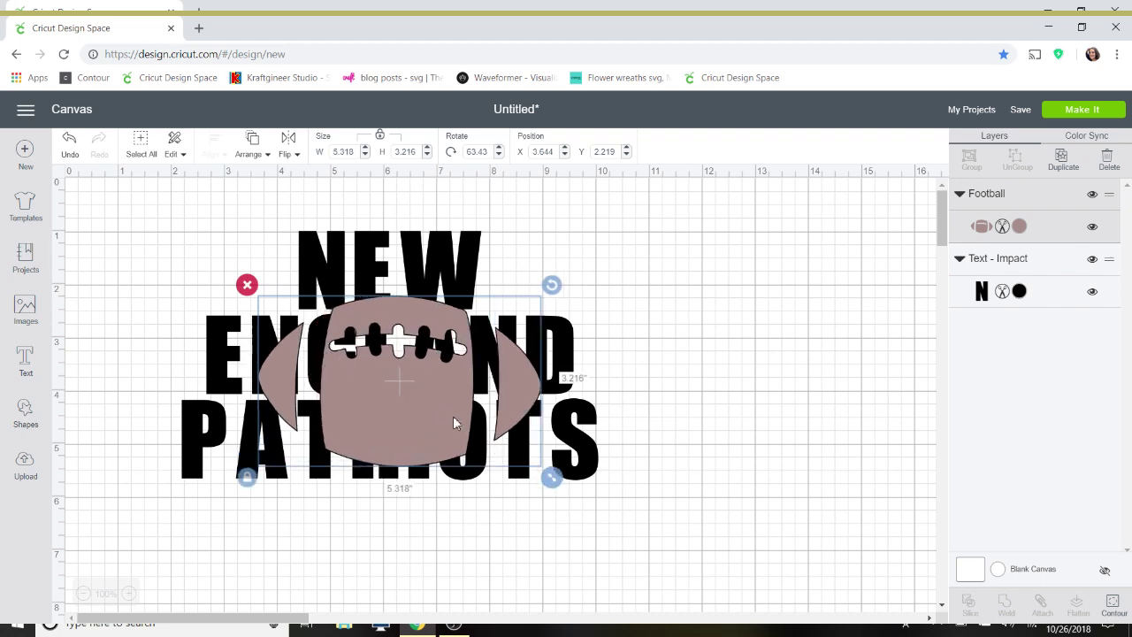
{"action": "left_click_drag", "start_coordinate": [446, 416], "coordinate": [434, 403]}
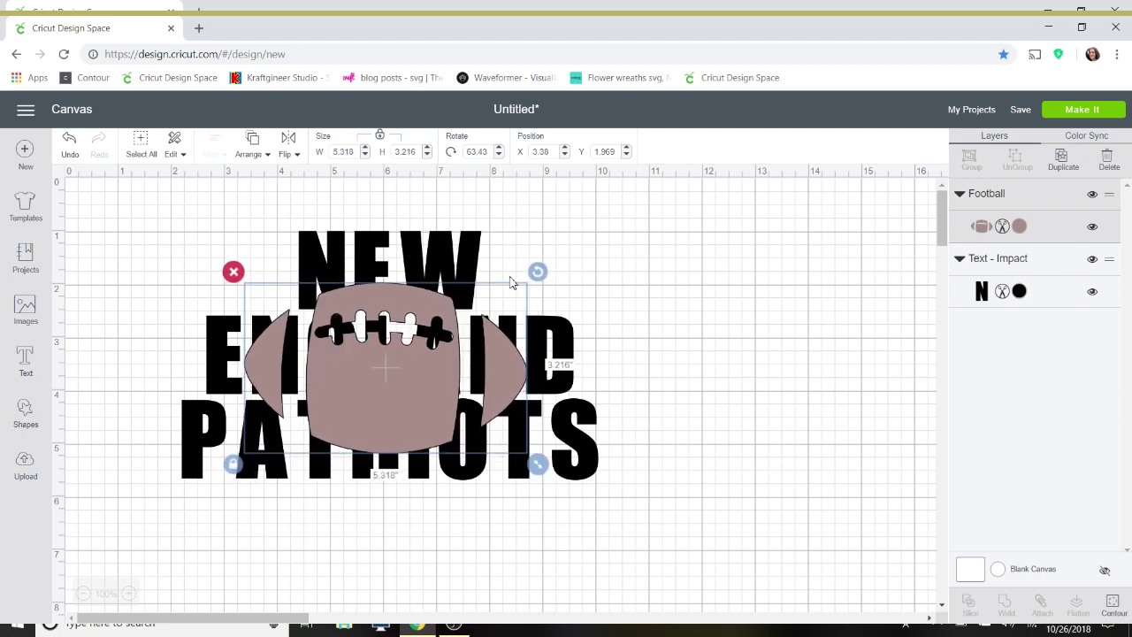
{"action": "left_click_drag", "start_coordinate": [537, 272], "coordinate": [535, 270]}
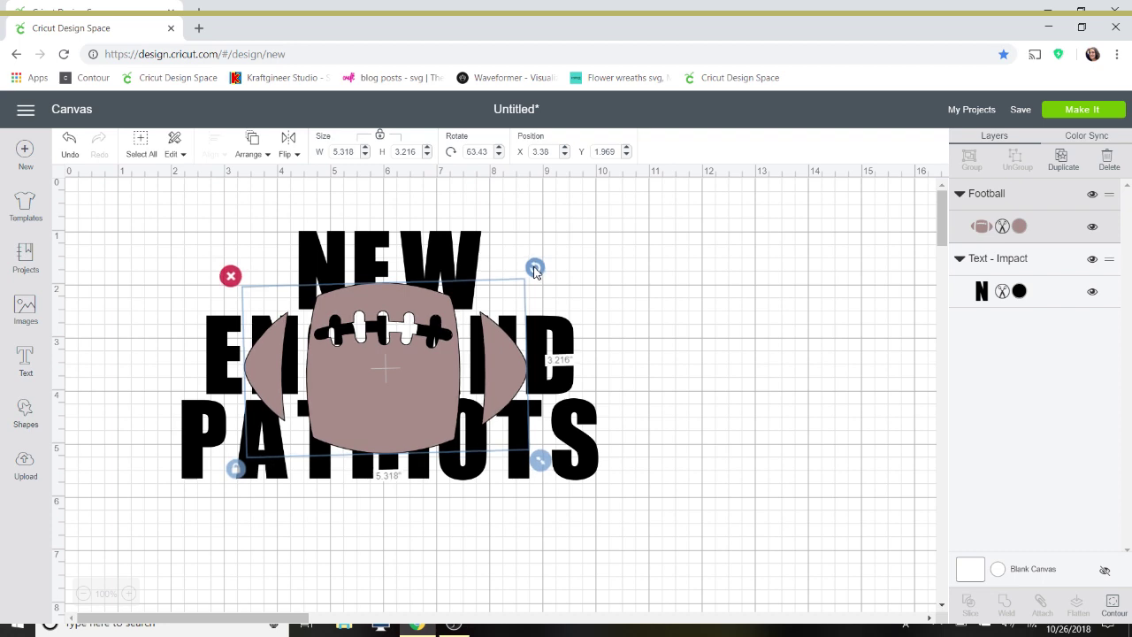
{"action": "left_click_drag", "start_coordinate": [421, 369], "coordinate": [430, 369]}
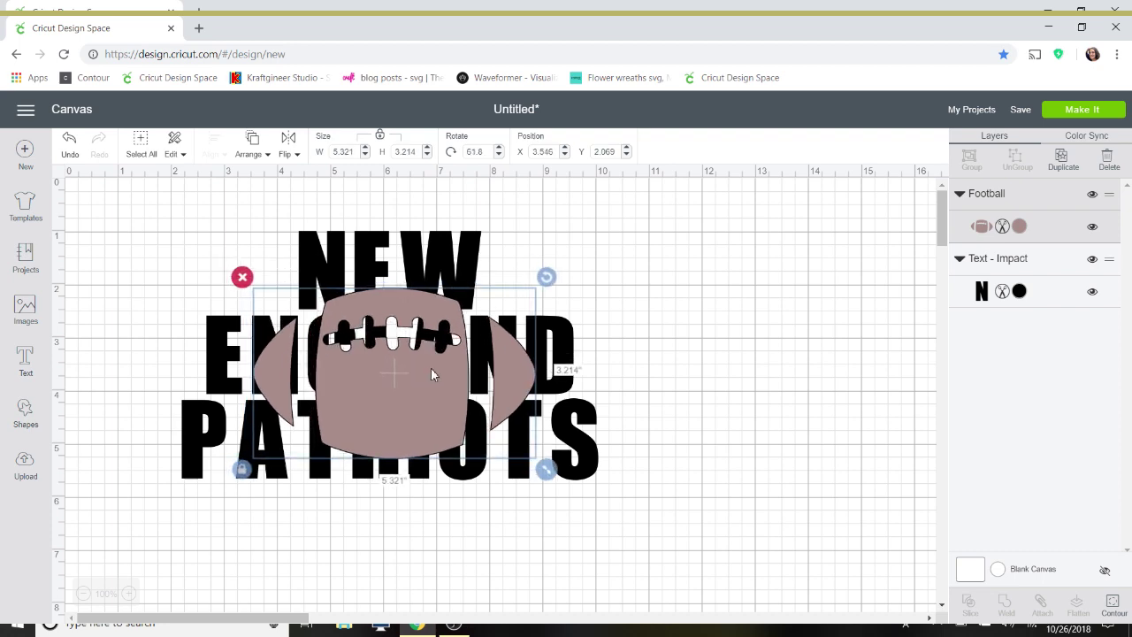
{"action": "left_click_drag", "start_coordinate": [182, 181], "coordinate": [434, 481]}
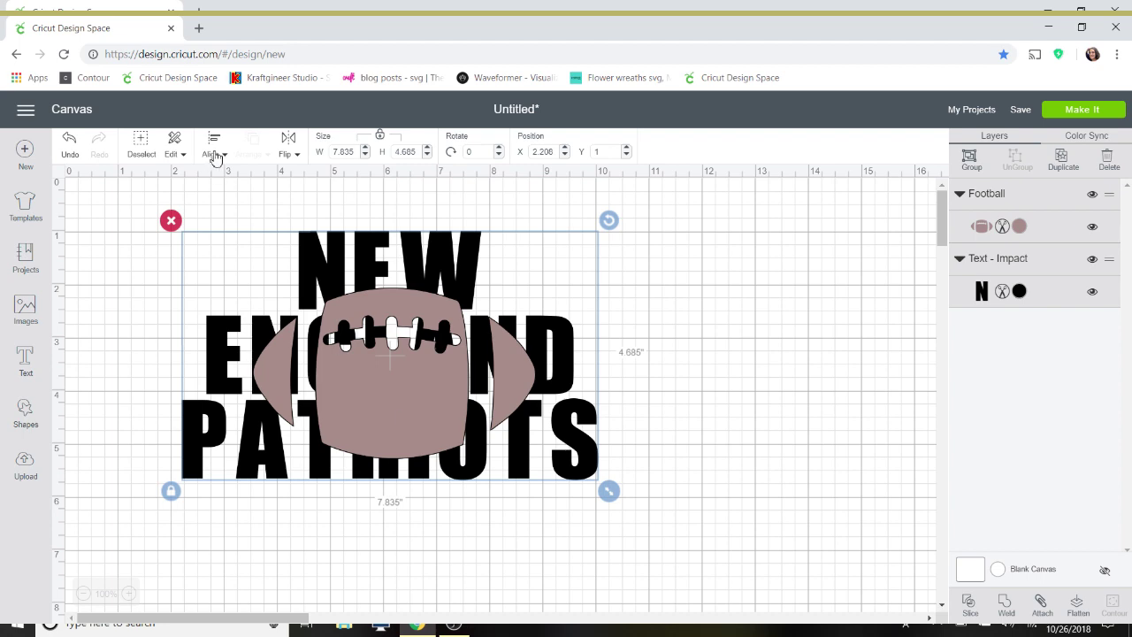
Centre the football on the text horizontally and vertically, placing it at X 3.465, Y 1.735
{"action": "left_click", "coordinate": [215, 157]}
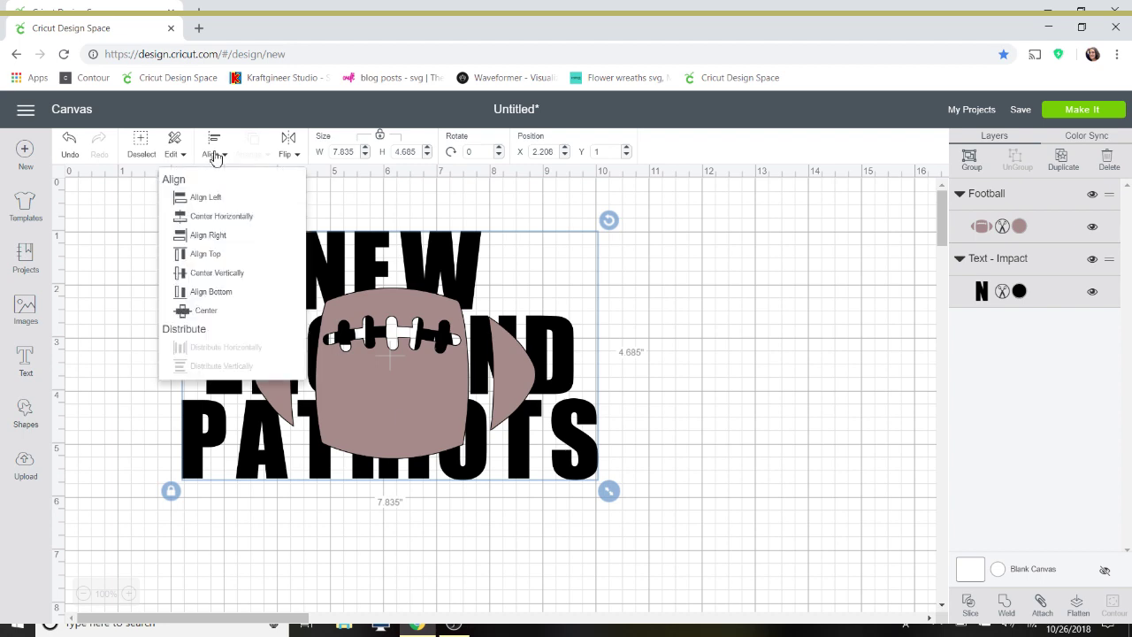
{"action": "left_click", "coordinate": [224, 217]}
{"action": "left_click", "coordinate": [217, 156]}
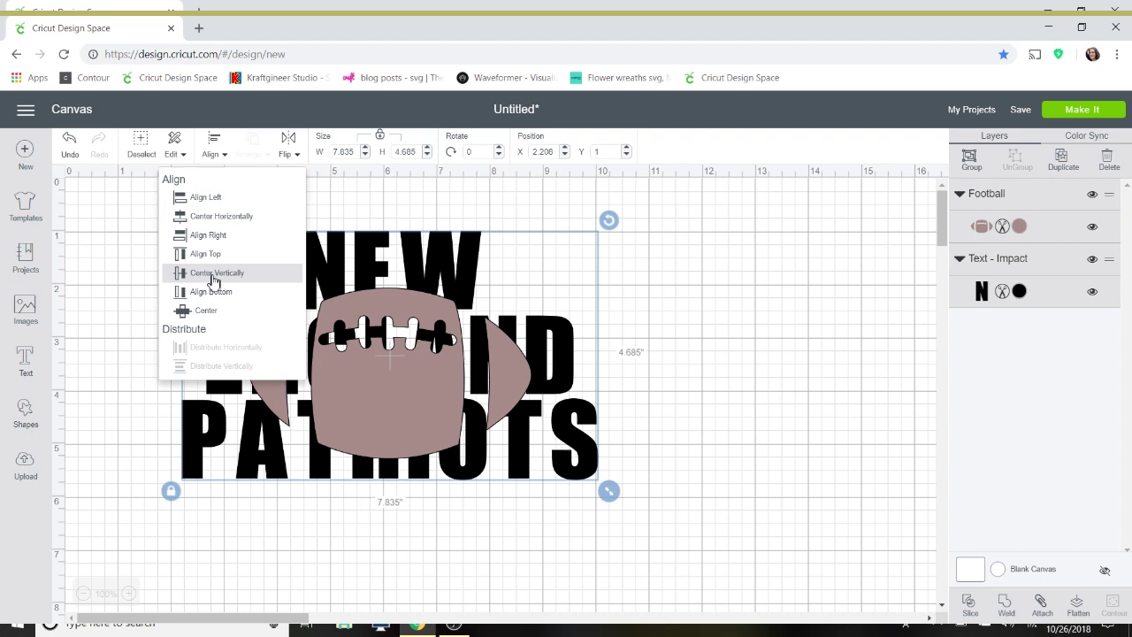
{"action": "left_click", "coordinate": [213, 280]}
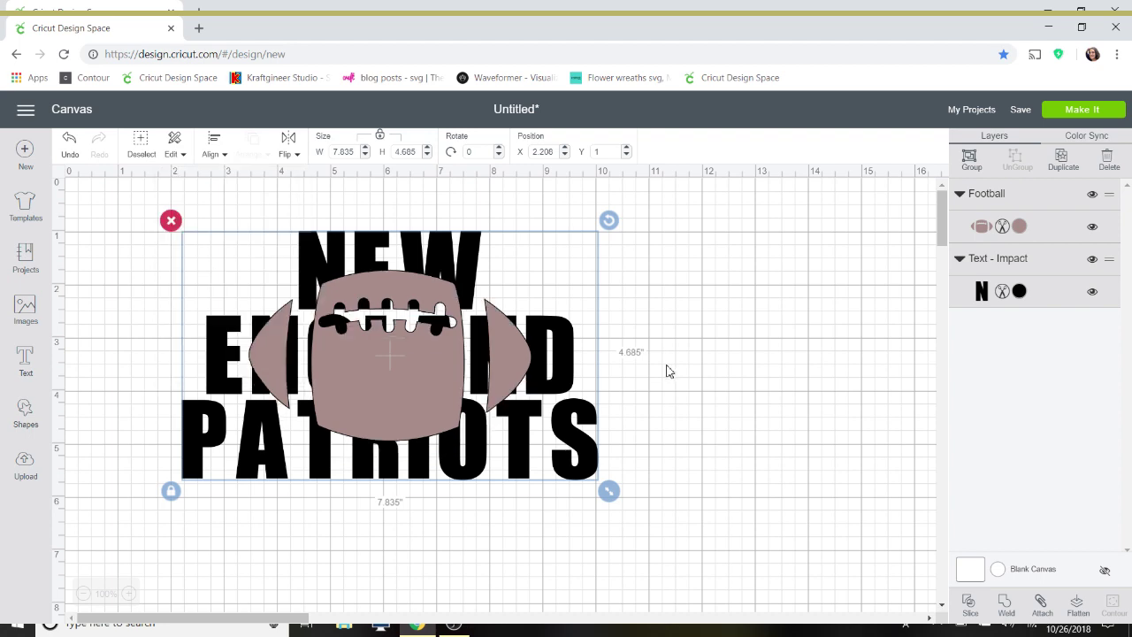
{"action": "left_click", "coordinate": [730, 371]}
Nudge the football down slightly and make a hidden duplicate of the Impact text layer
{"action": "left_click", "coordinate": [408, 387]}
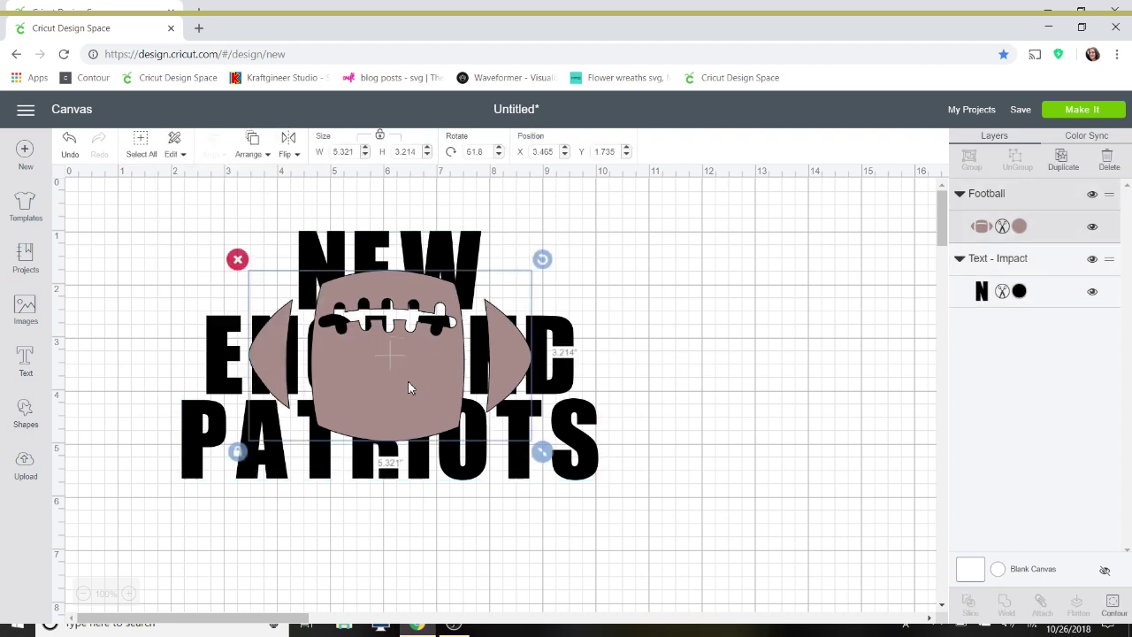
{"action": "key", "text": "Down"}
{"action": "key", "text": "Down"}
{"action": "key", "text": "Down"}
{"action": "key", "text": "Down"}
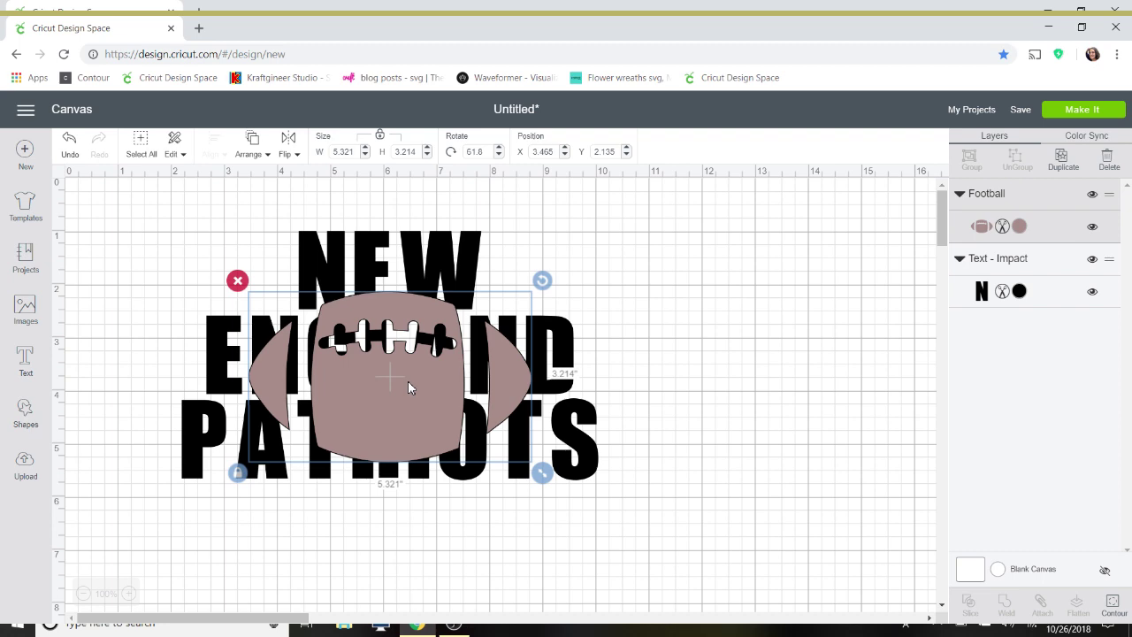
{"action": "left_click", "coordinate": [1029, 262]}
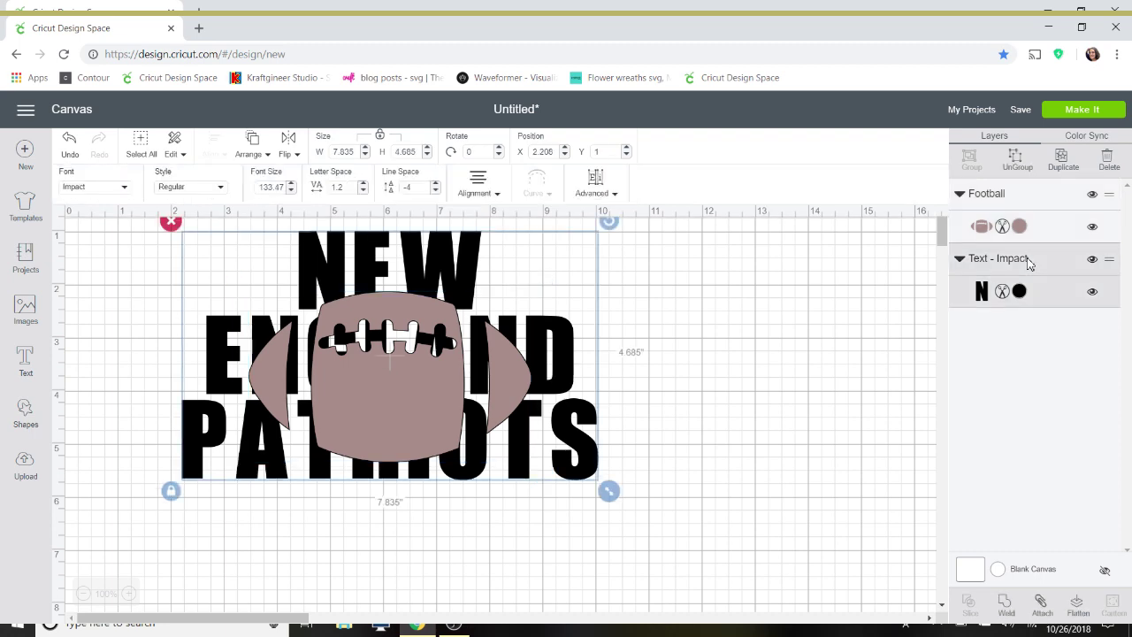
{"action": "left_click", "coordinate": [1063, 168]}
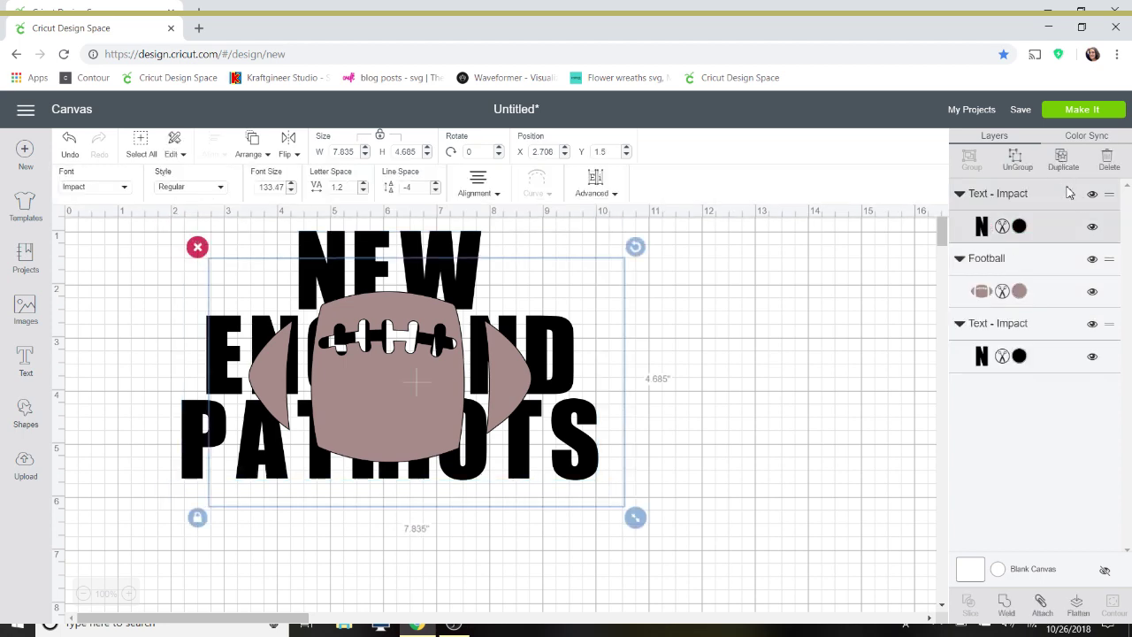
{"action": "left_click", "coordinate": [1094, 195]}
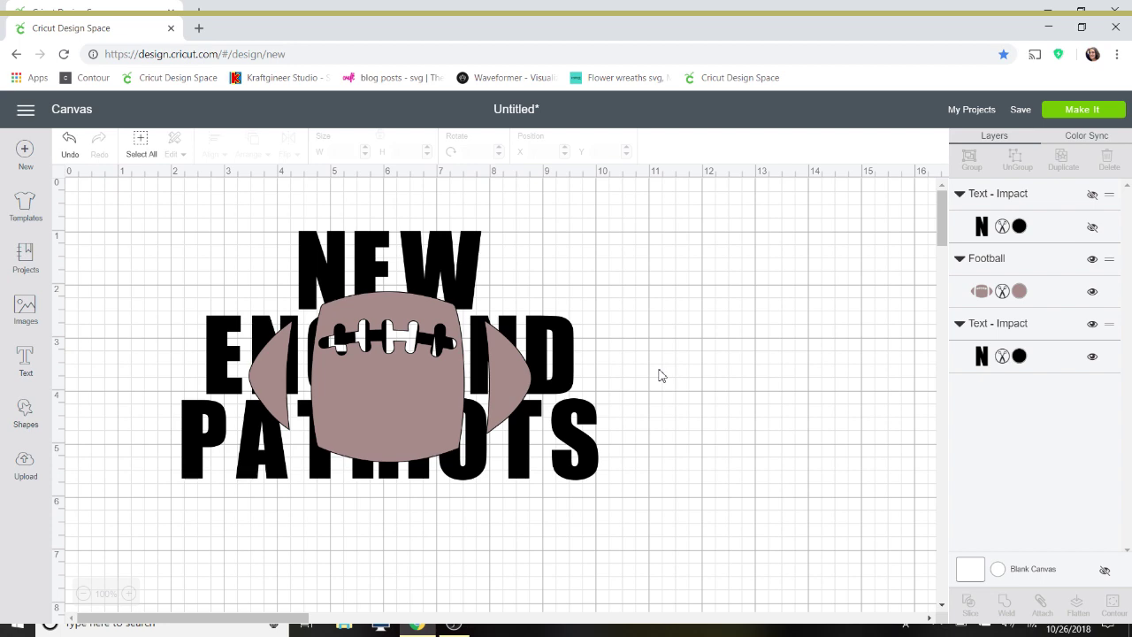
Weld the Impact text with the football and move the Weld Result to the back
{"action": "left_click", "coordinate": [1035, 325]}
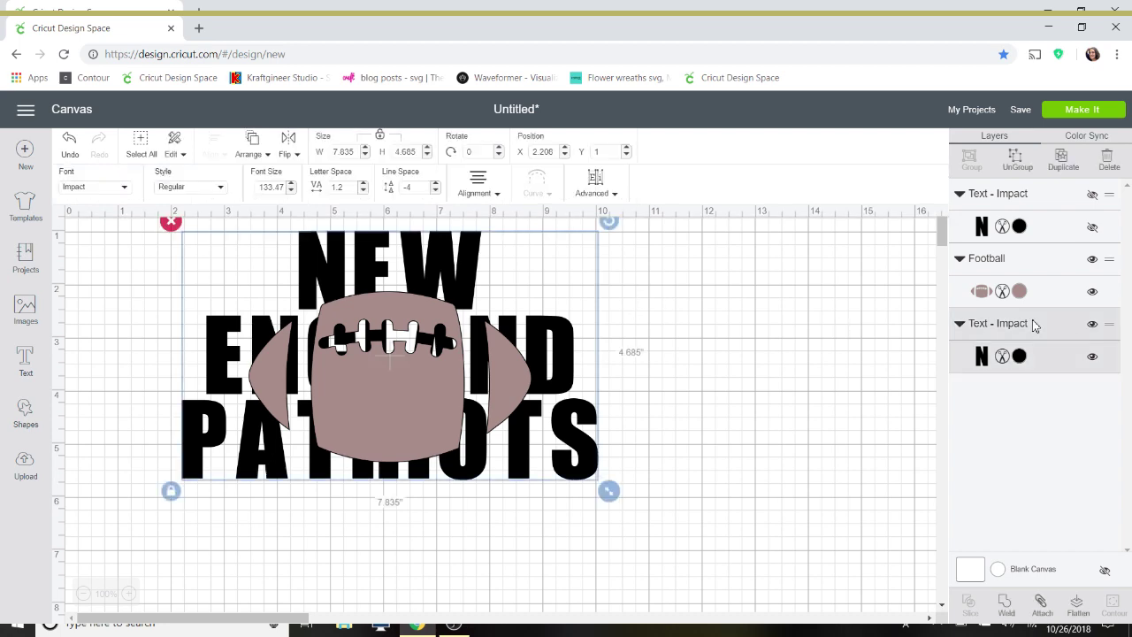
{"action": "left_click", "coordinate": [1006, 609]}
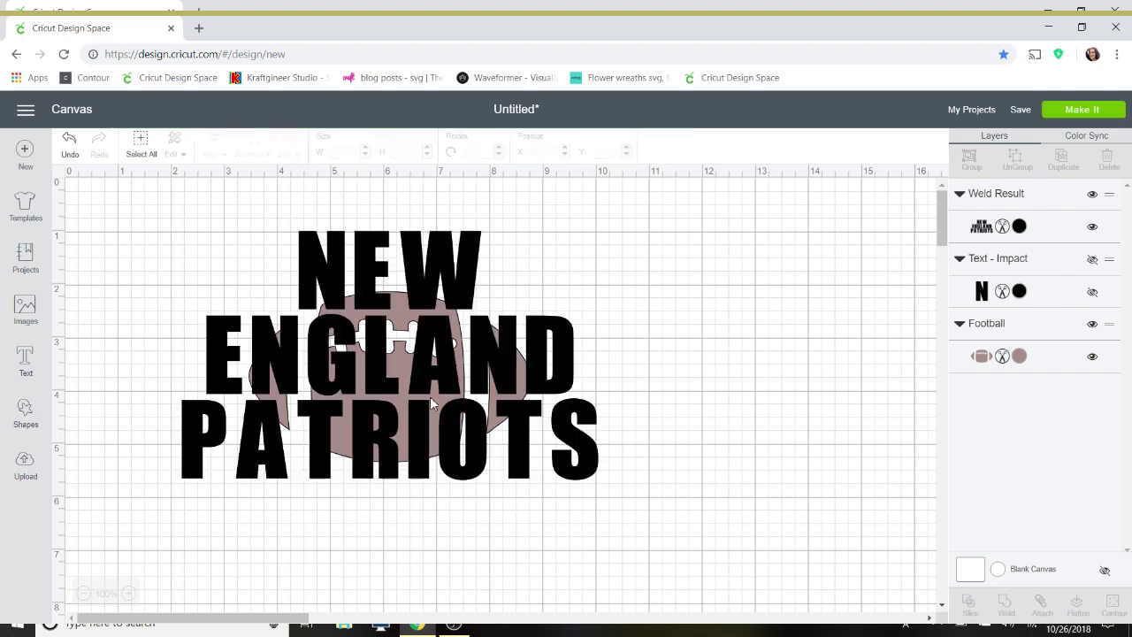
{"action": "left_click", "coordinate": [431, 382]}
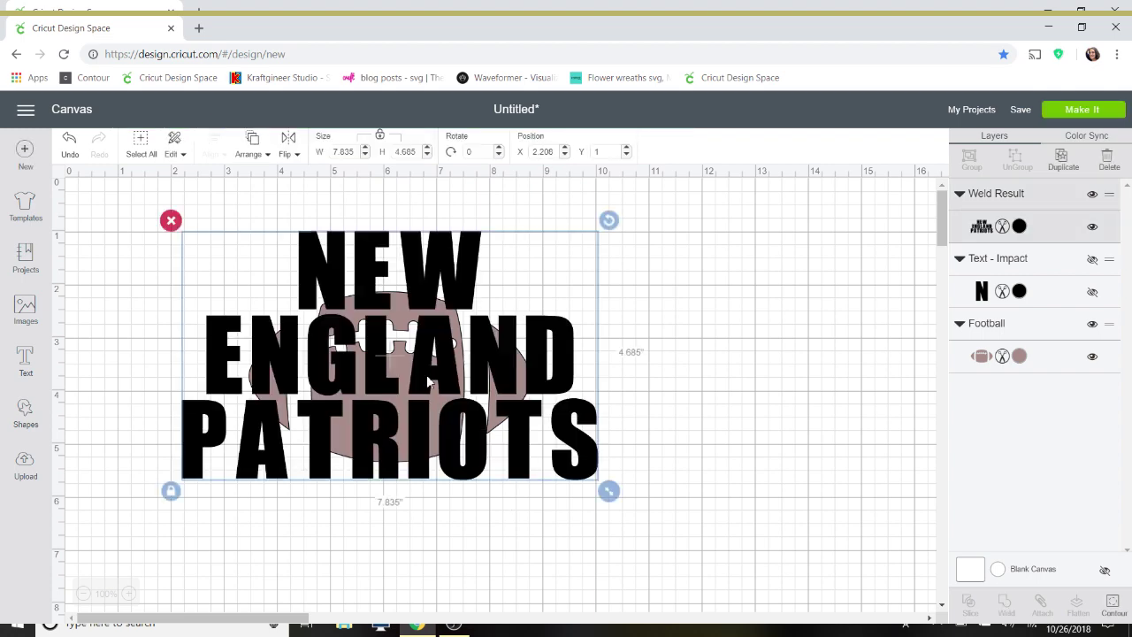
{"action": "left_click", "coordinate": [253, 147]}
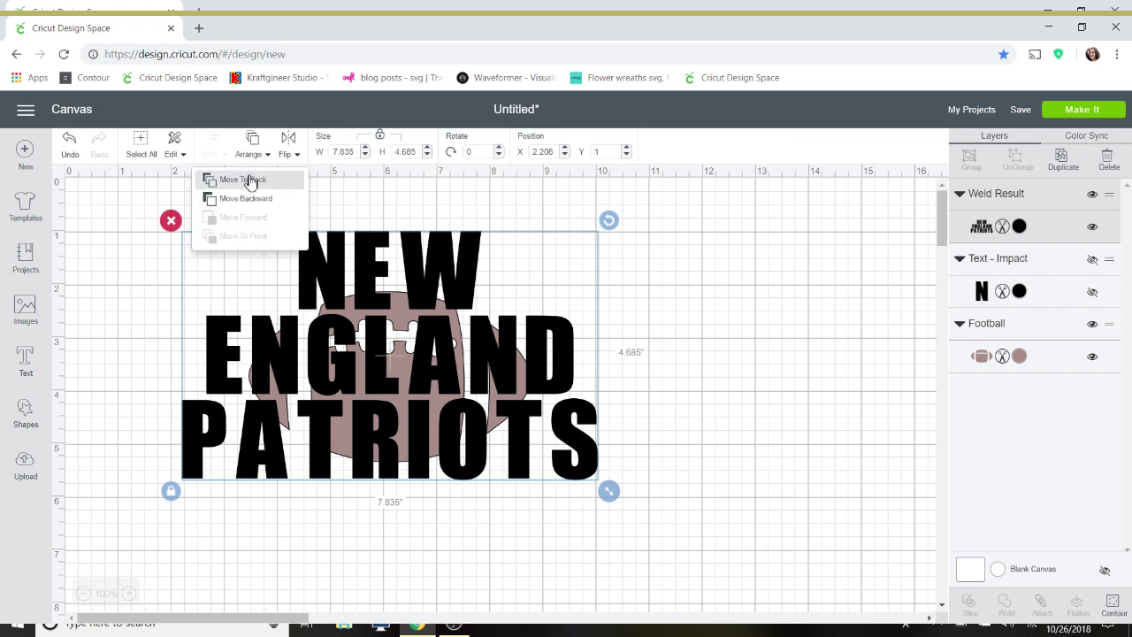
{"action": "left_click", "coordinate": [250, 181]}
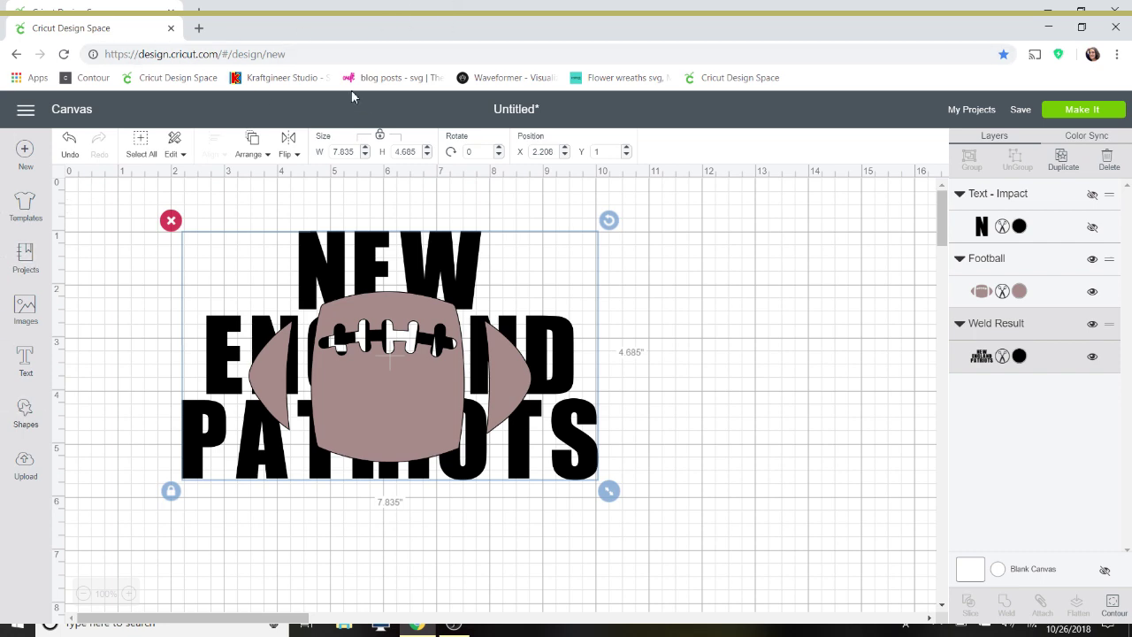
Slice the whole design and delete the third Slice Result piece
{"action": "left_click", "coordinate": [157, 239]}
{"action": "left_click_drag", "start_coordinate": [157, 239], "coordinate": [654, 522]}
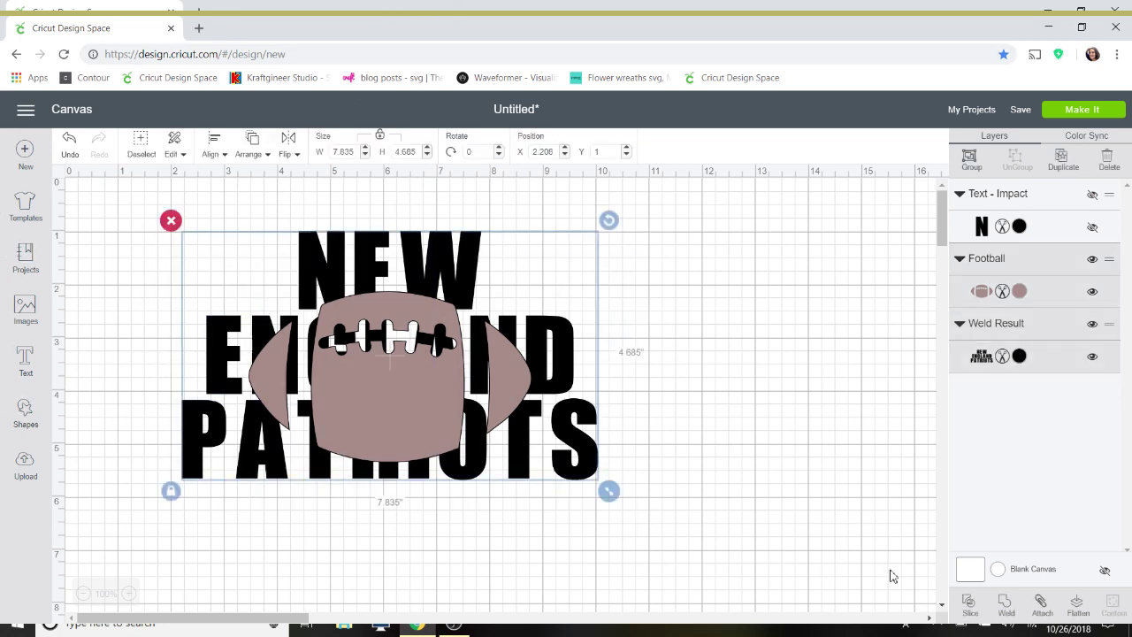
{"action": "left_click", "coordinate": [970, 607]}
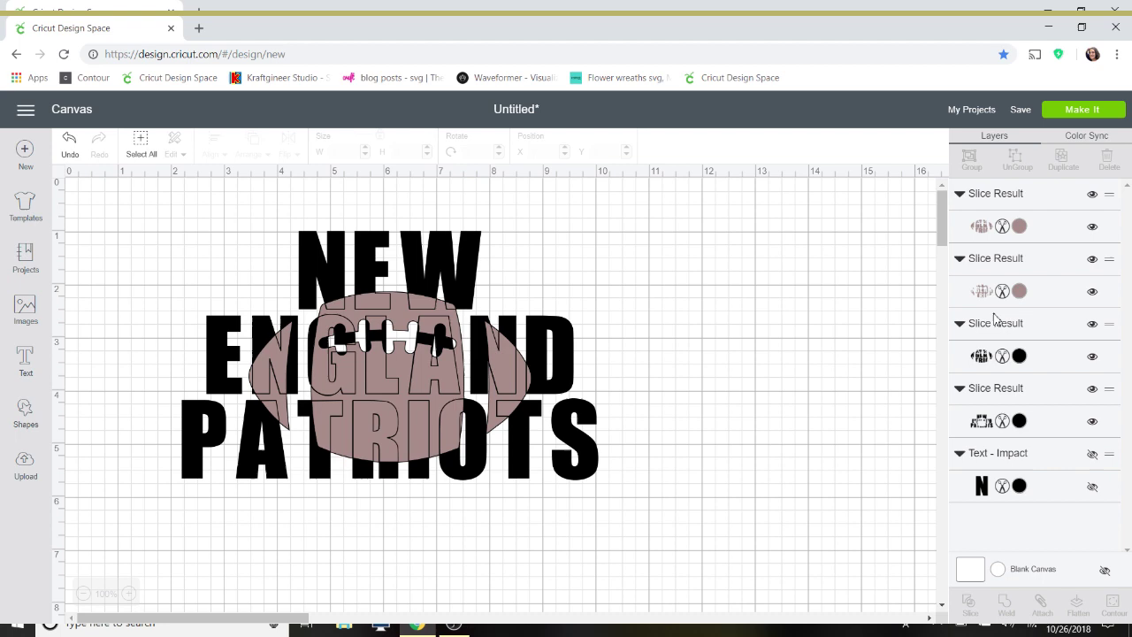
{"action": "left_click", "coordinate": [998, 325]}
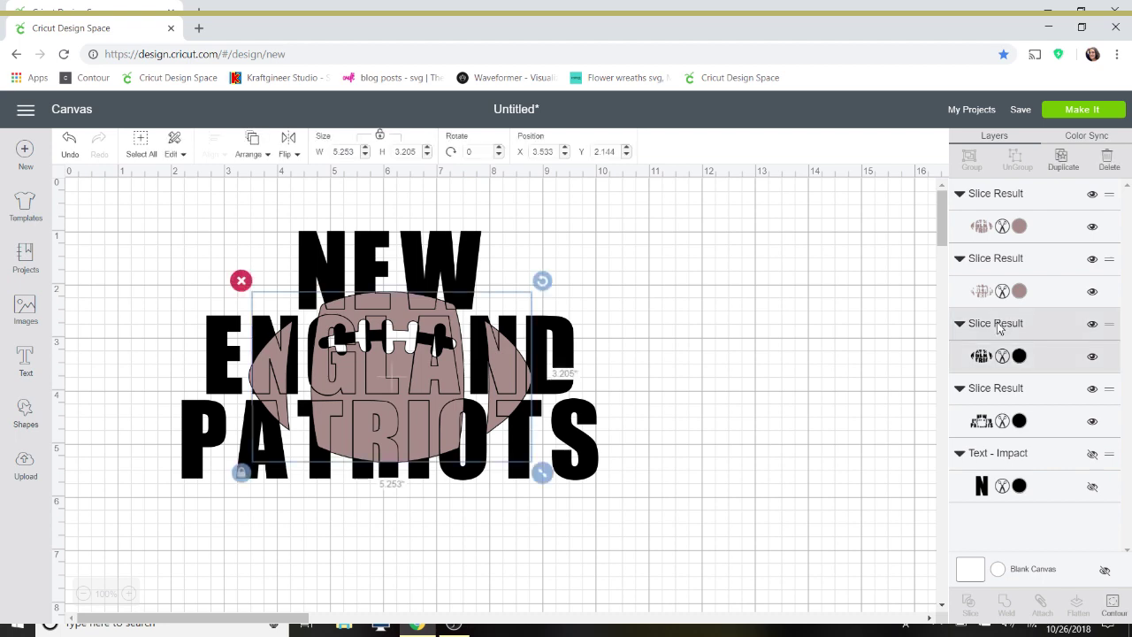
{"action": "key", "text": "Delete"}
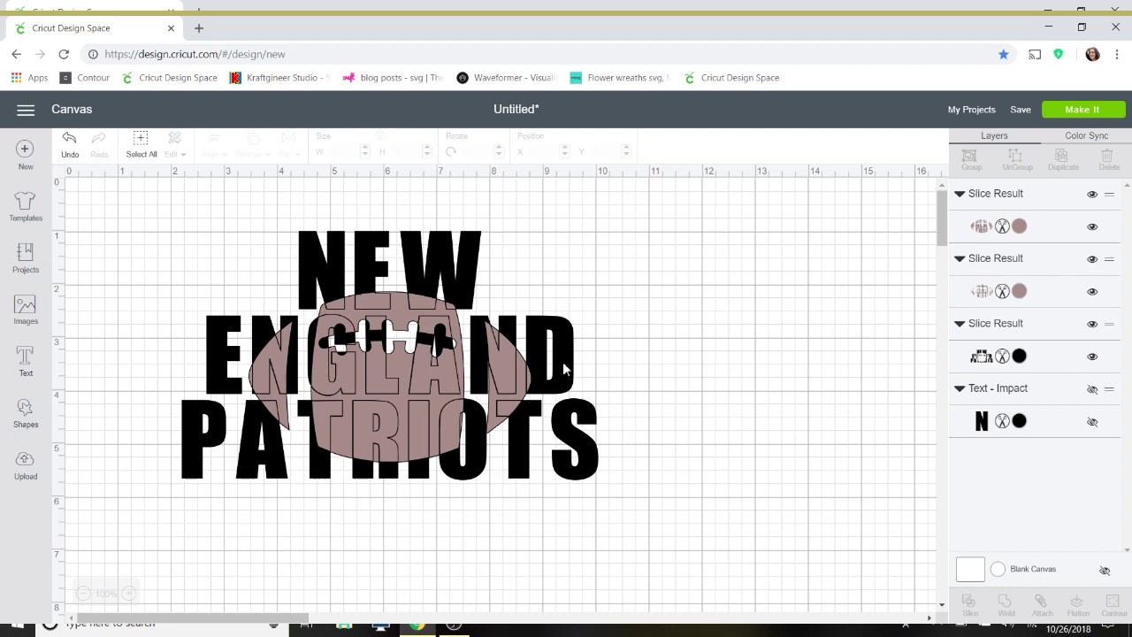
Pull the slice pieces apart, leaving the brown letter piece over the lettering and the spare at lower right
{"action": "left_click", "coordinate": [451, 376]}
{"action": "left_click_drag", "start_coordinate": [354, 404], "coordinate": [668, 356]}
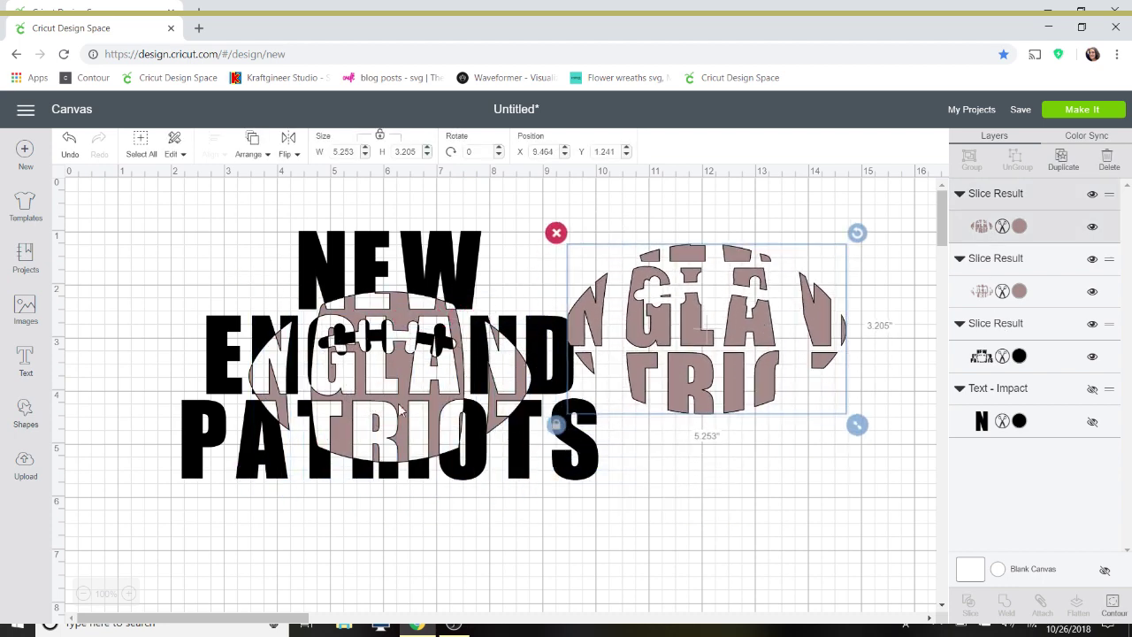
{"action": "left_click_drag", "start_coordinate": [401, 412], "coordinate": [789, 544]}
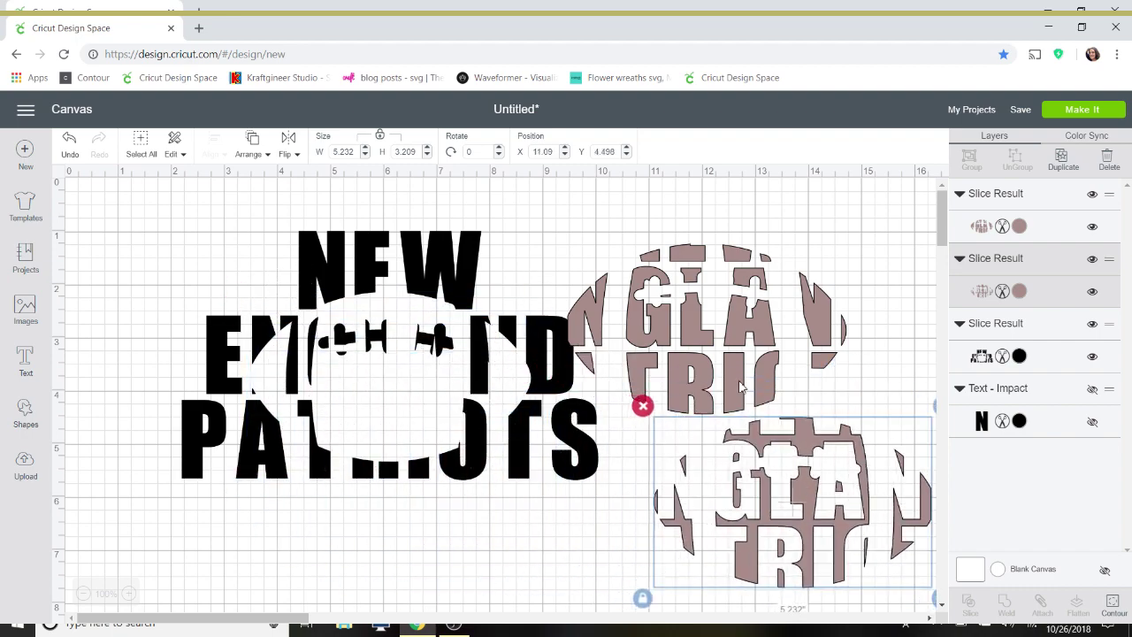
{"action": "left_click_drag", "start_coordinate": [725, 405], "coordinate": [420, 435]}
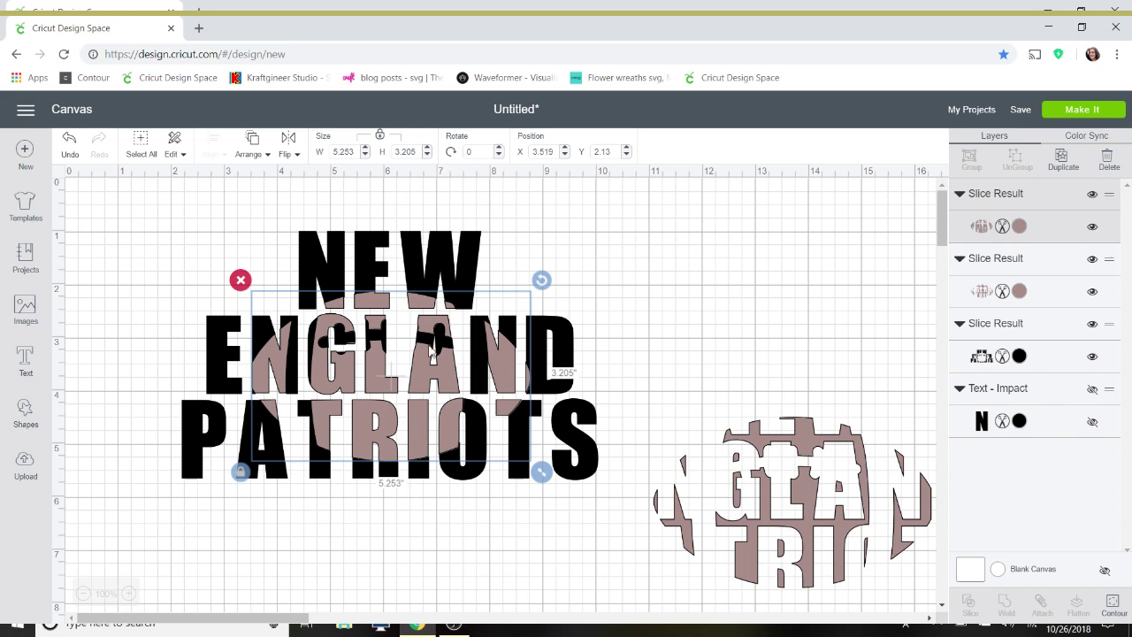
Undo the piece moves and the slice to restore the whole football
{"action": "key", "text": "ctrl+z"}
{"action": "key", "text": "ctrl+z"}
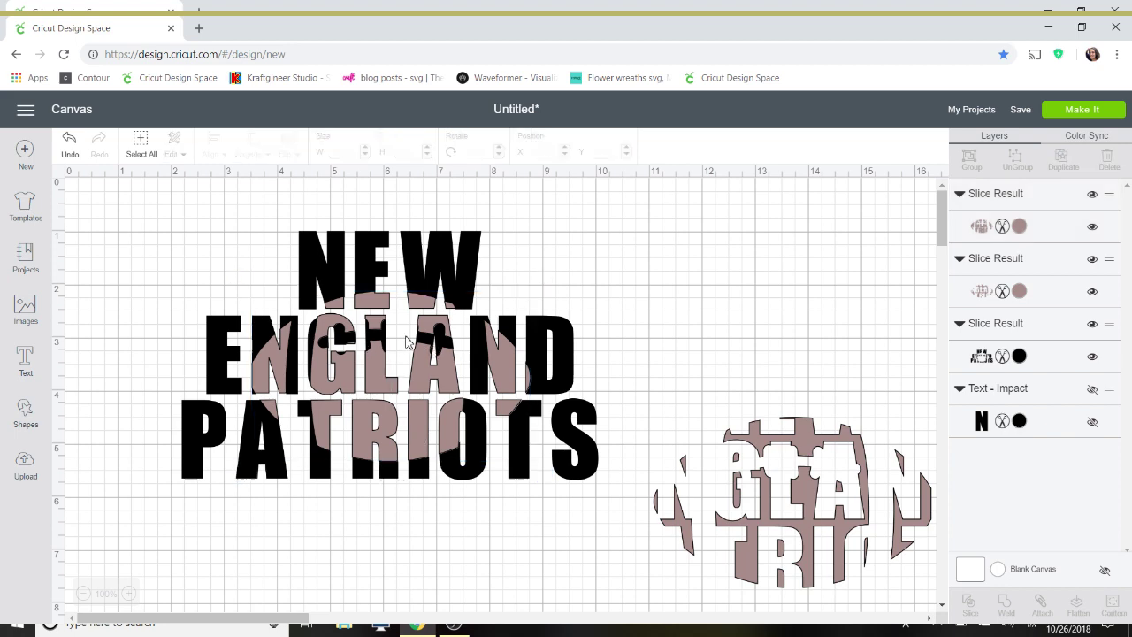
{"action": "left_click", "coordinate": [74, 144]}
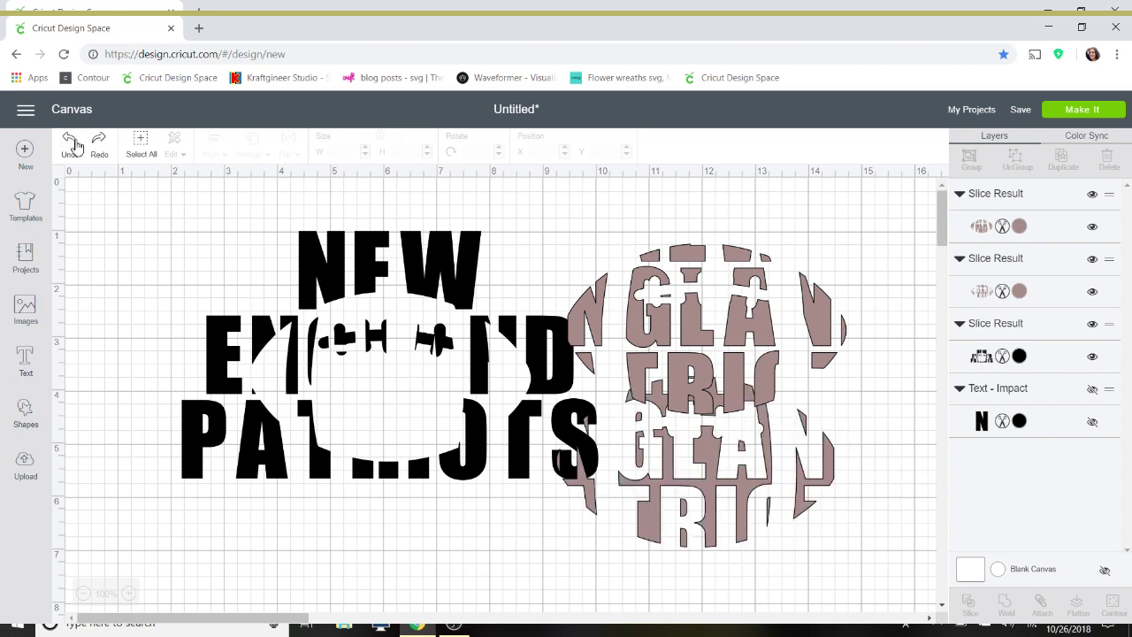
{"action": "left_click", "coordinate": [74, 144]}
{"action": "left_click", "coordinate": [74, 144]}
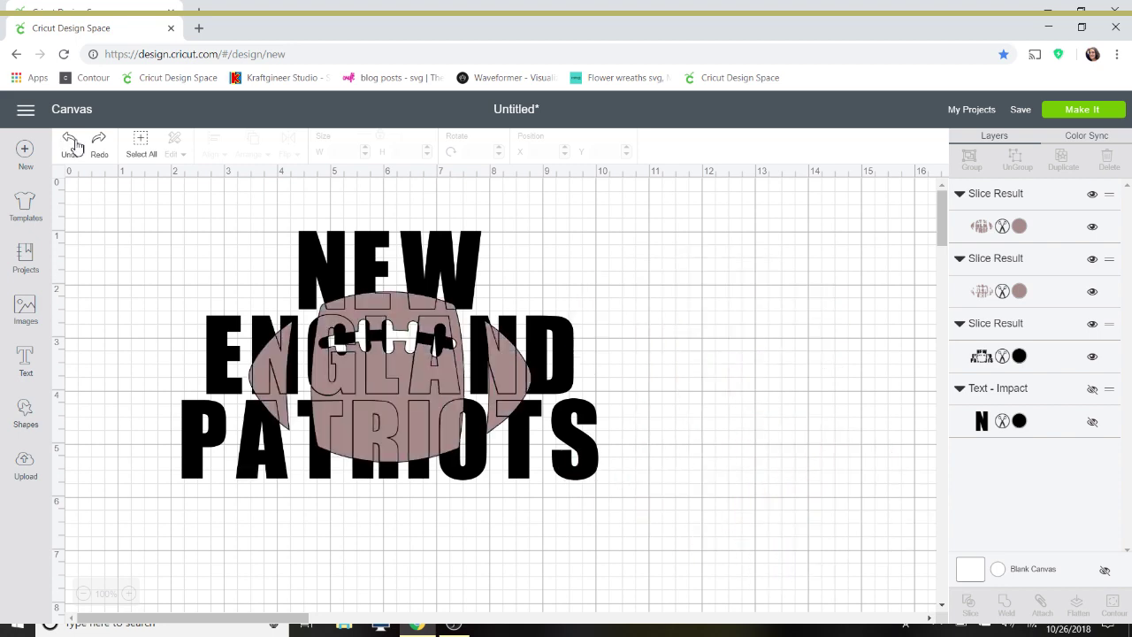
{"action": "left_click", "coordinate": [75, 144]}
{"action": "left_click", "coordinate": [74, 145]}
{"action": "left_click", "coordinate": [74, 144]}
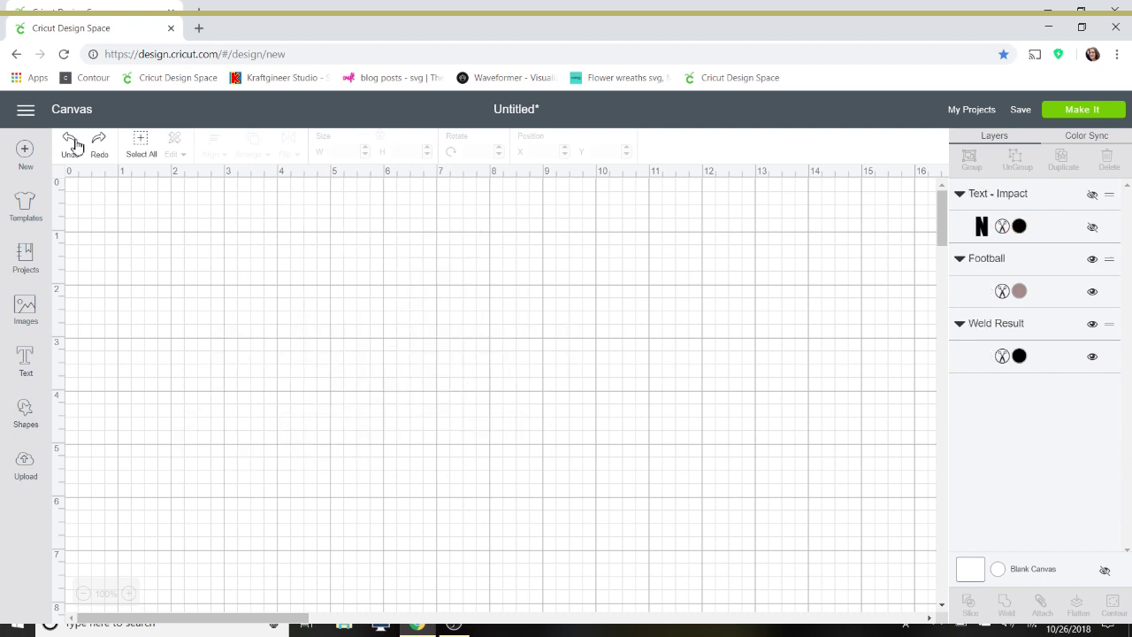
Hide the football's laces contour, then select the football and lettering together
{"action": "left_click", "coordinate": [424, 416]}
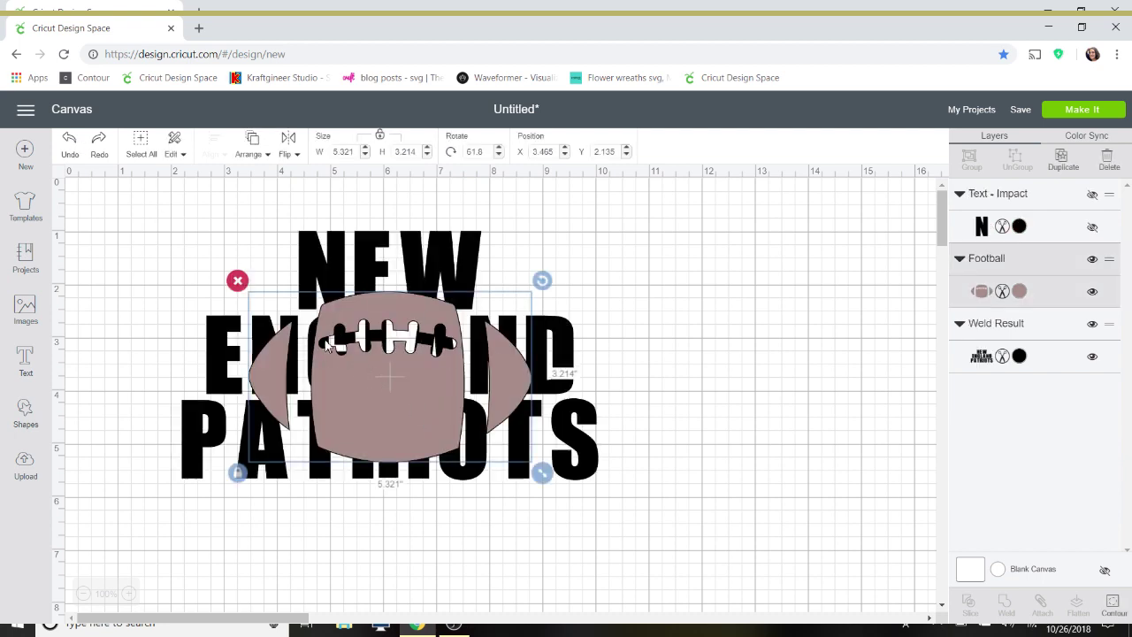
{"action": "left_click", "coordinate": [1112, 605]}
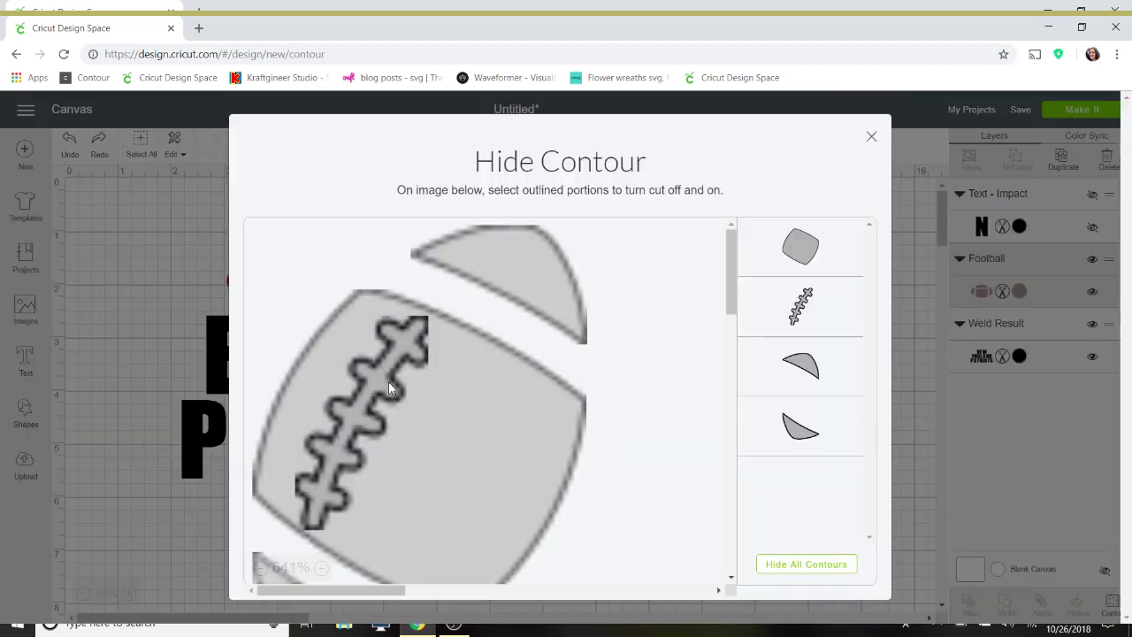
{"action": "left_click", "coordinate": [389, 381]}
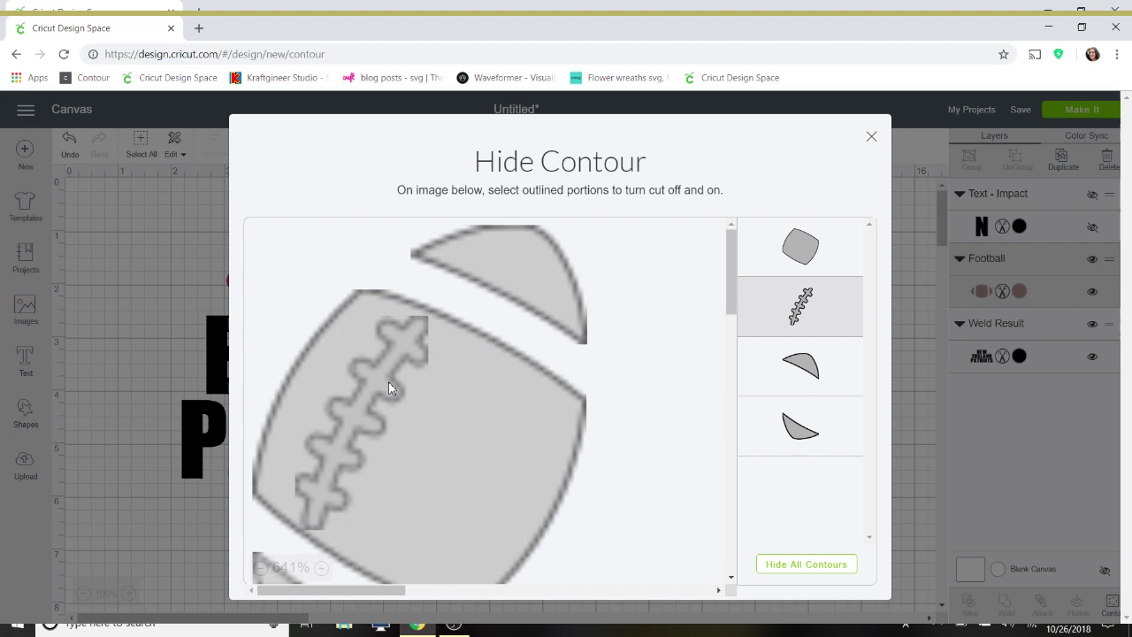
{"action": "left_click", "coordinate": [872, 137]}
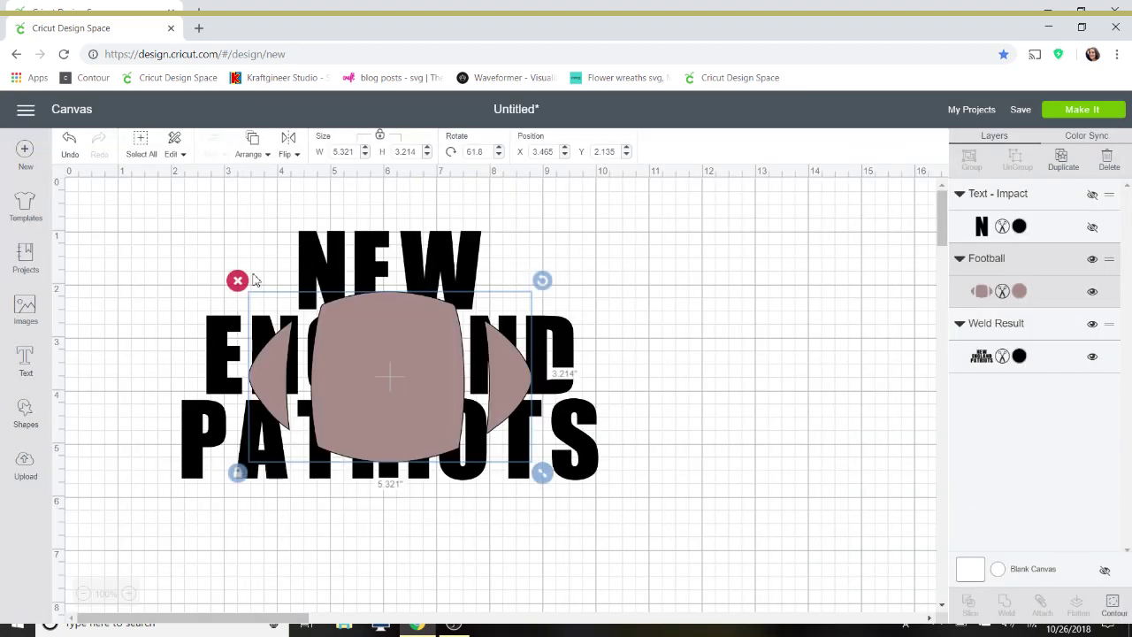
{"action": "left_click", "coordinate": [171, 245]}
{"action": "left_click_drag", "start_coordinate": [172, 242], "coordinate": [571, 483]}
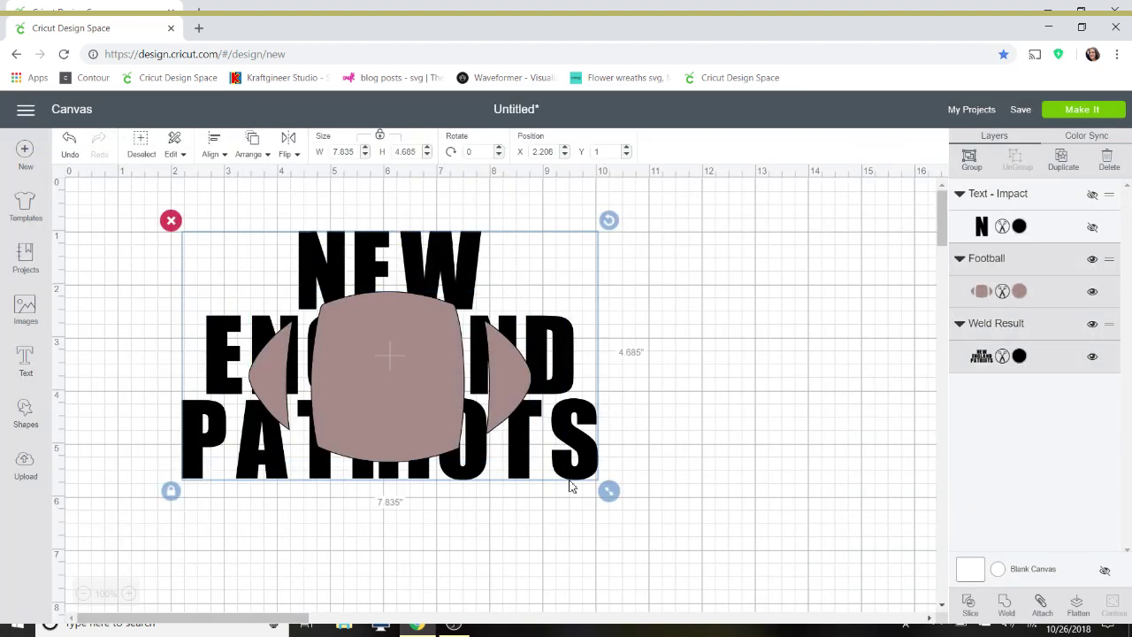
Slice the football through the lettering and delete the black letter pieces
{"action": "left_click", "coordinate": [971, 605]}
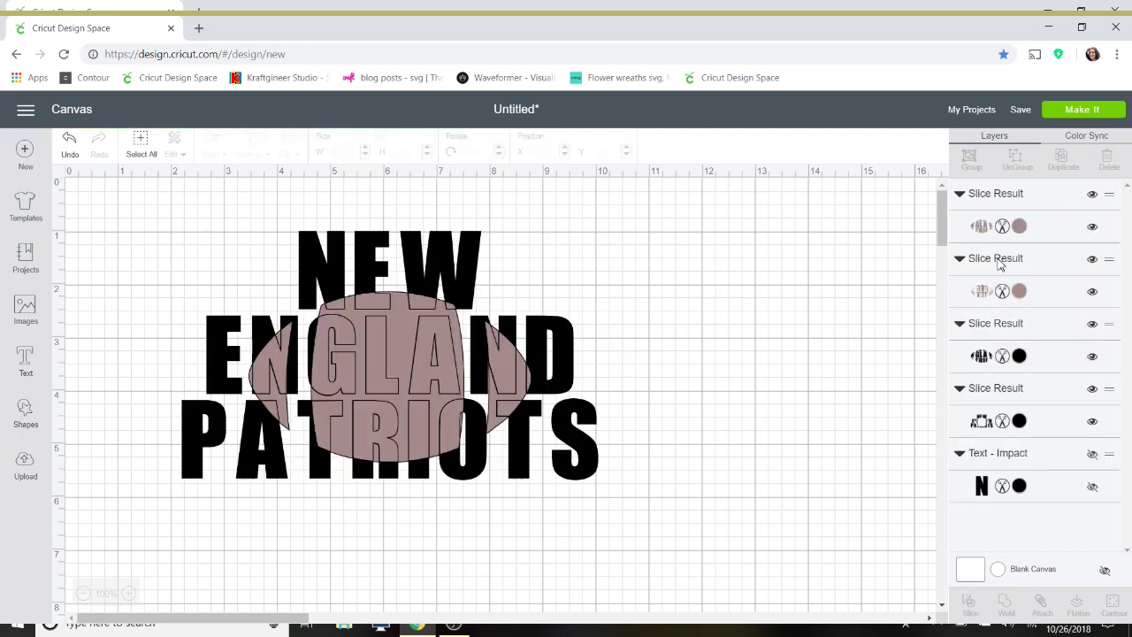
{"action": "left_click", "coordinate": [979, 330]}
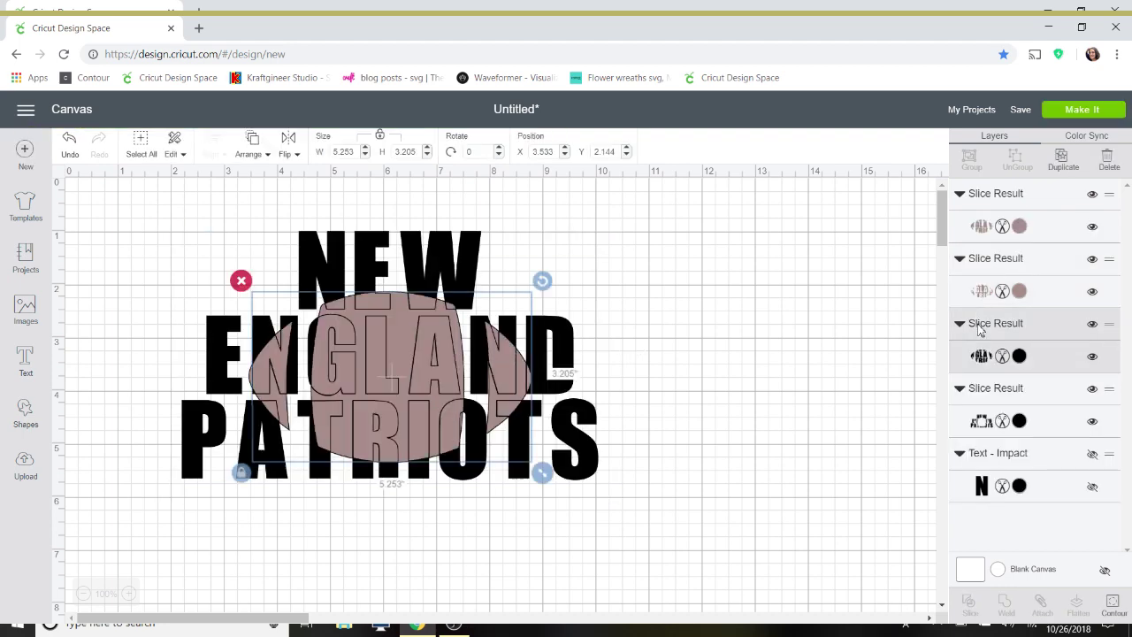
{"action": "key", "text": "Delete"}
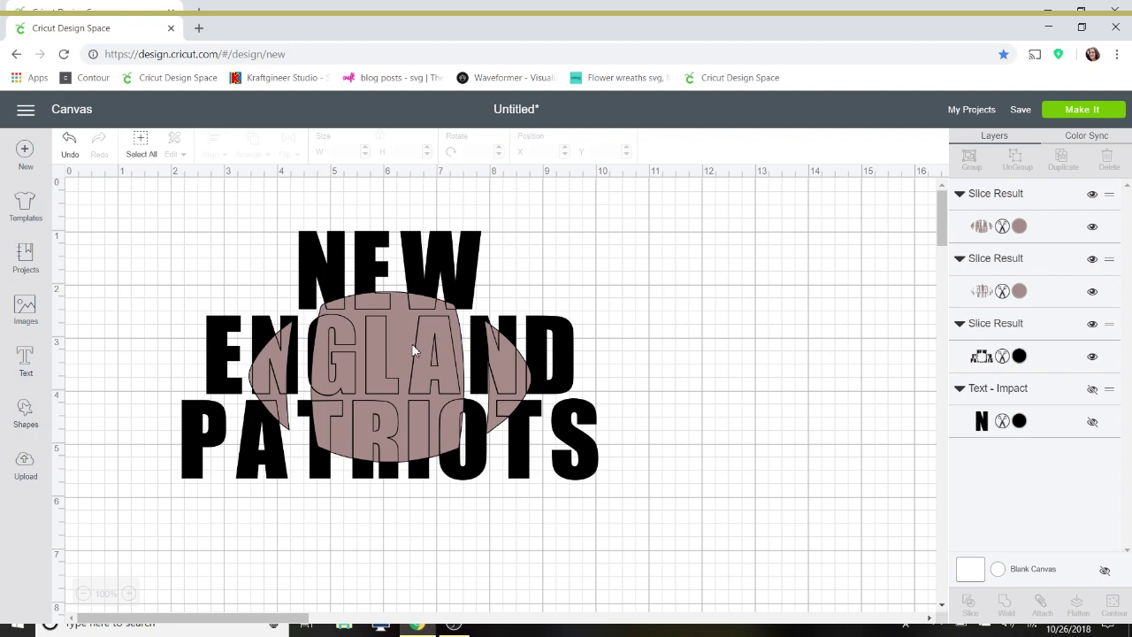
Separate the slice pieces and return the football letter pieces onto the lettering
{"action": "left_click", "coordinate": [509, 368]}
{"action": "left_click_drag", "start_coordinate": [509, 367], "coordinate": [870, 342]}
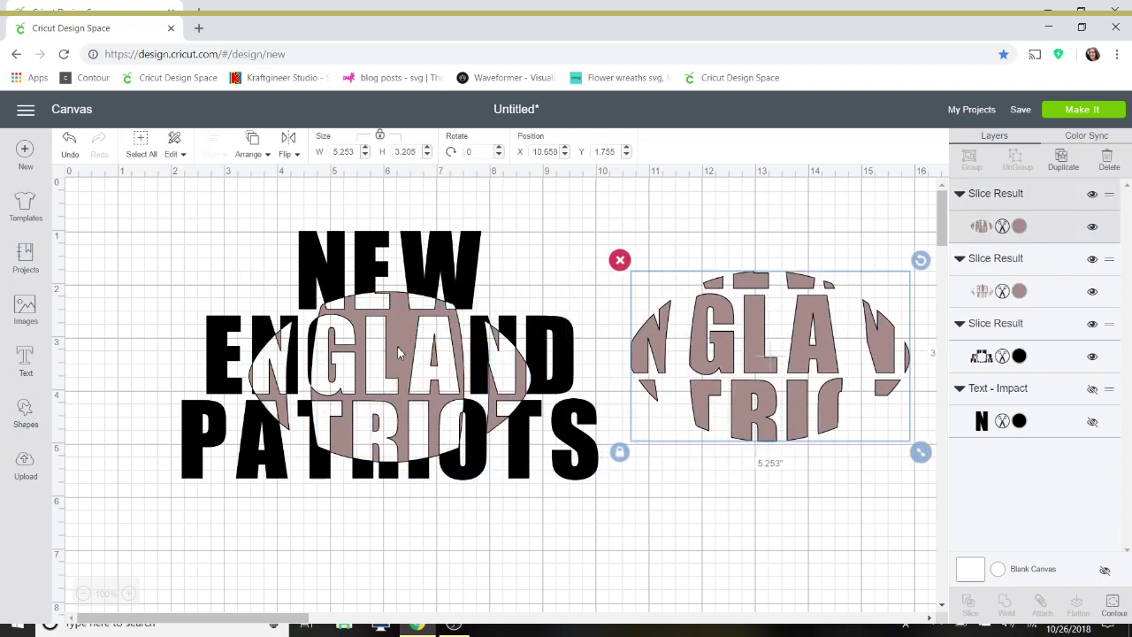
{"action": "left_click", "coordinate": [498, 460]}
{"action": "left_click_drag", "start_coordinate": [499, 460], "coordinate": [825, 538]}
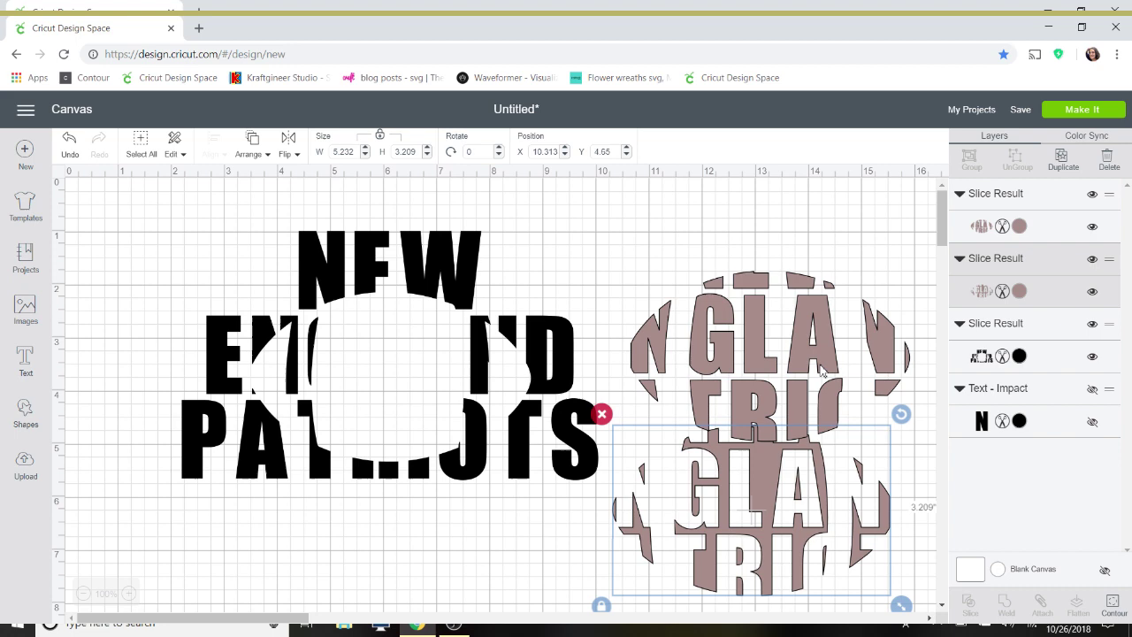
{"action": "left_click_drag", "start_coordinate": [811, 370], "coordinate": [430, 391]}
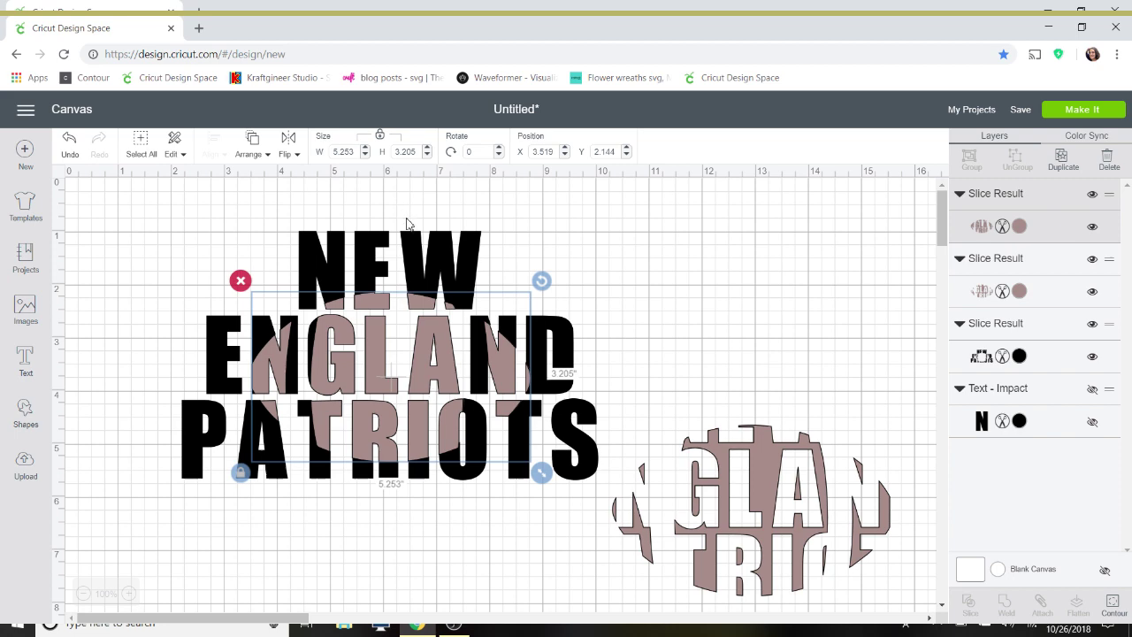
Color the black lettering slice Blueberry blue
{"action": "left_click", "coordinate": [412, 237]}
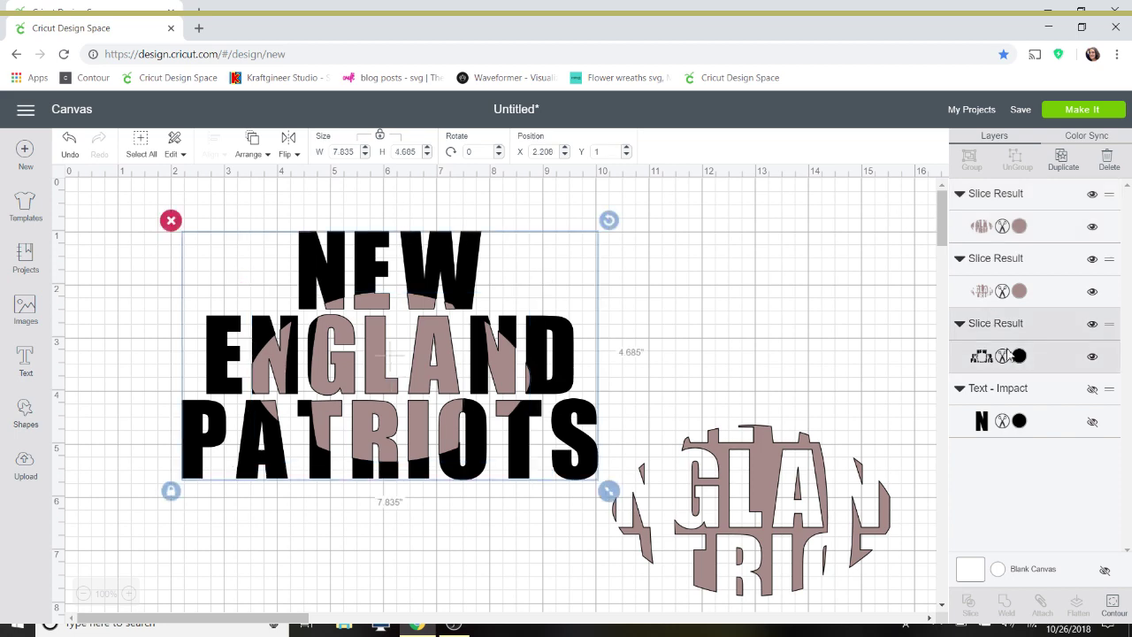
{"action": "left_click", "coordinate": [1017, 357]}
{"action": "left_click", "coordinate": [1018, 357]}
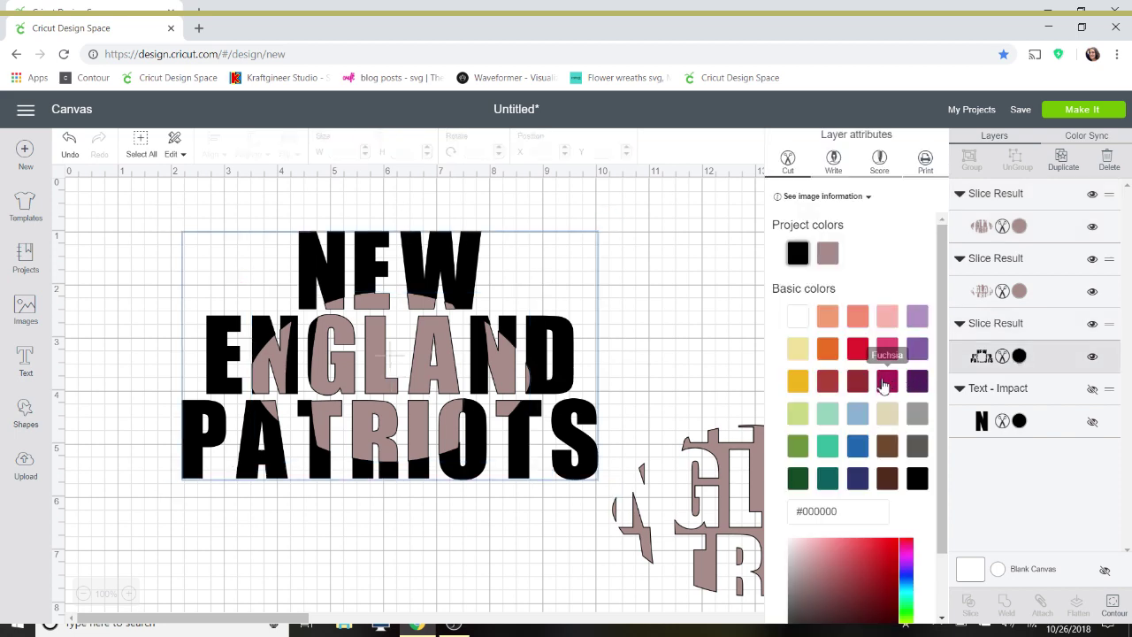
{"action": "left_click", "coordinate": [856, 446]}
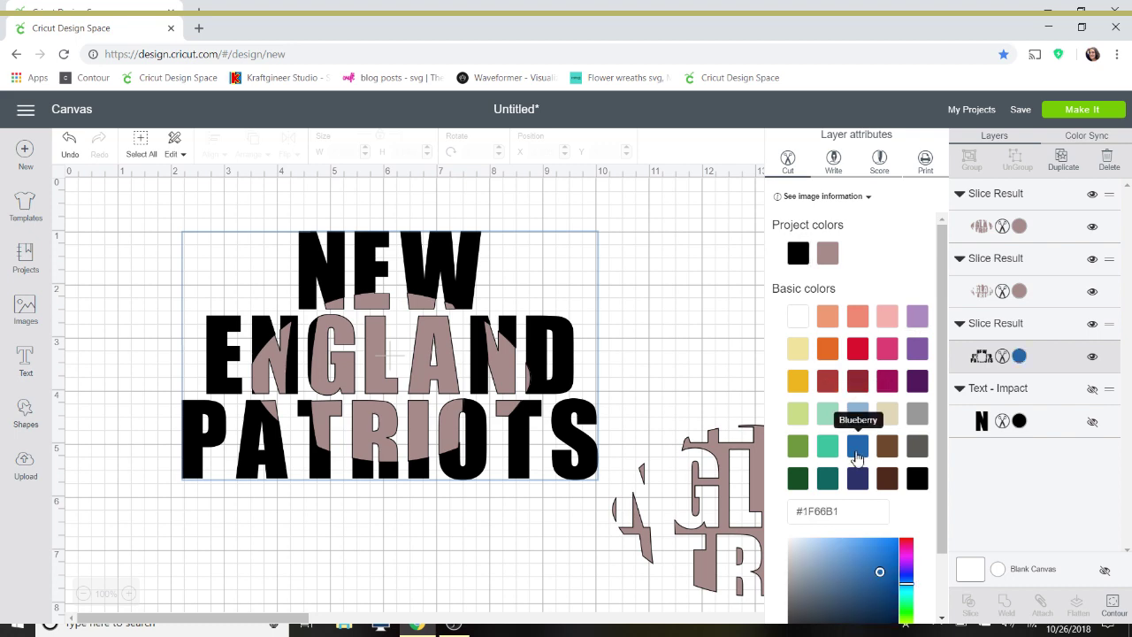
Color the football letter pieces Very Berry red and delete the leftover football piece
{"action": "left_click", "coordinate": [421, 368]}
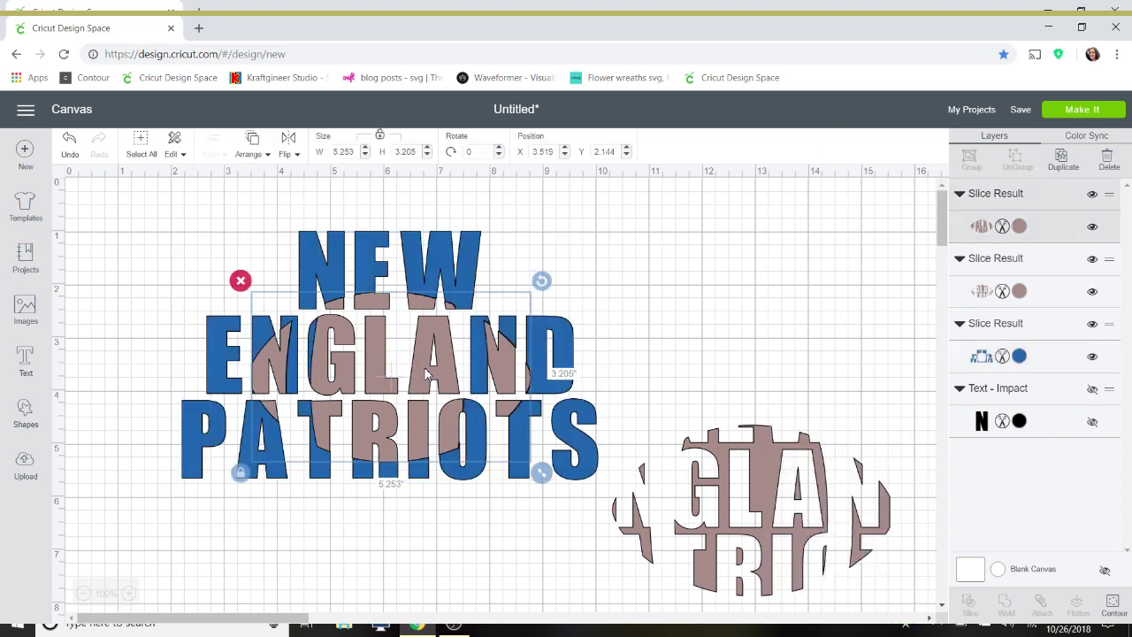
{"action": "left_click", "coordinate": [1020, 227]}
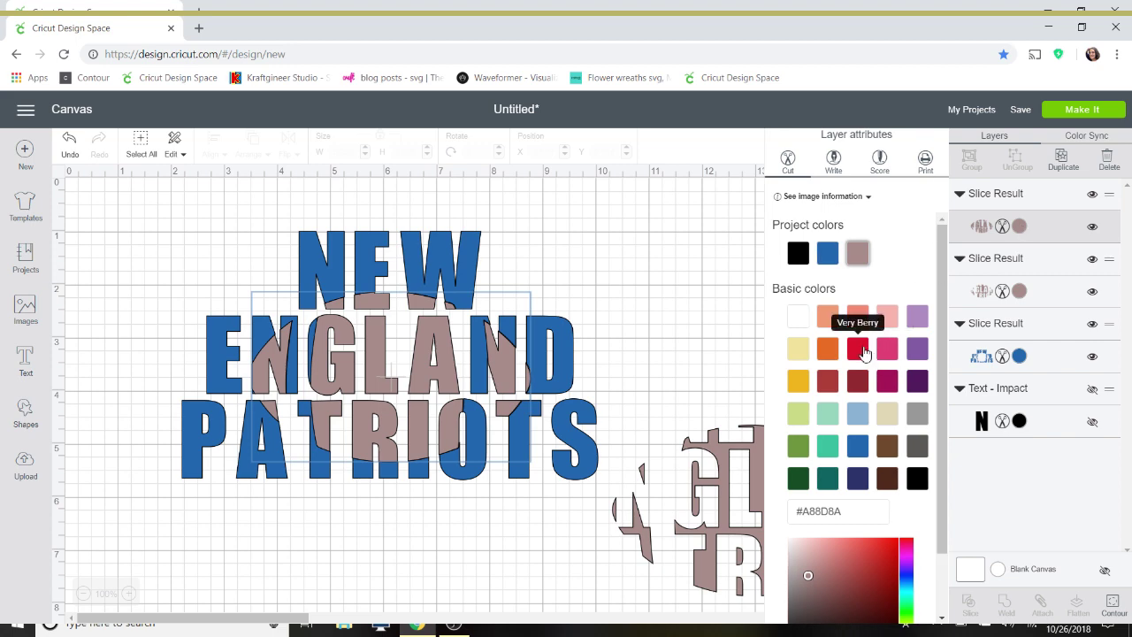
{"action": "left_click", "coordinate": [863, 353]}
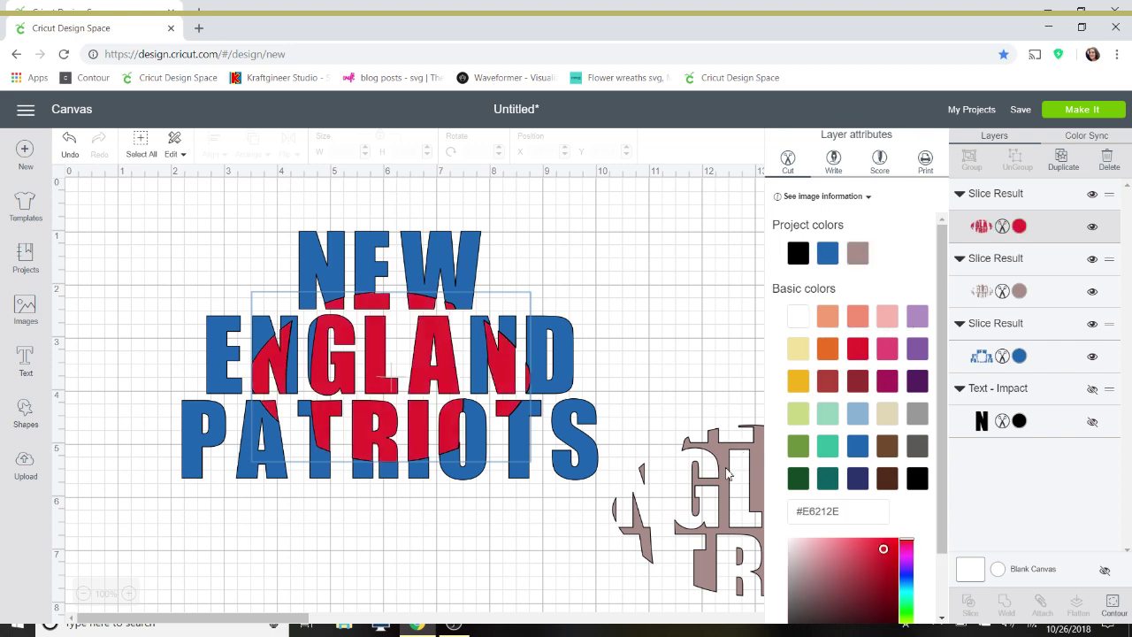
{"action": "left_click", "coordinate": [716, 490]}
{"action": "key", "text": "Delete"}
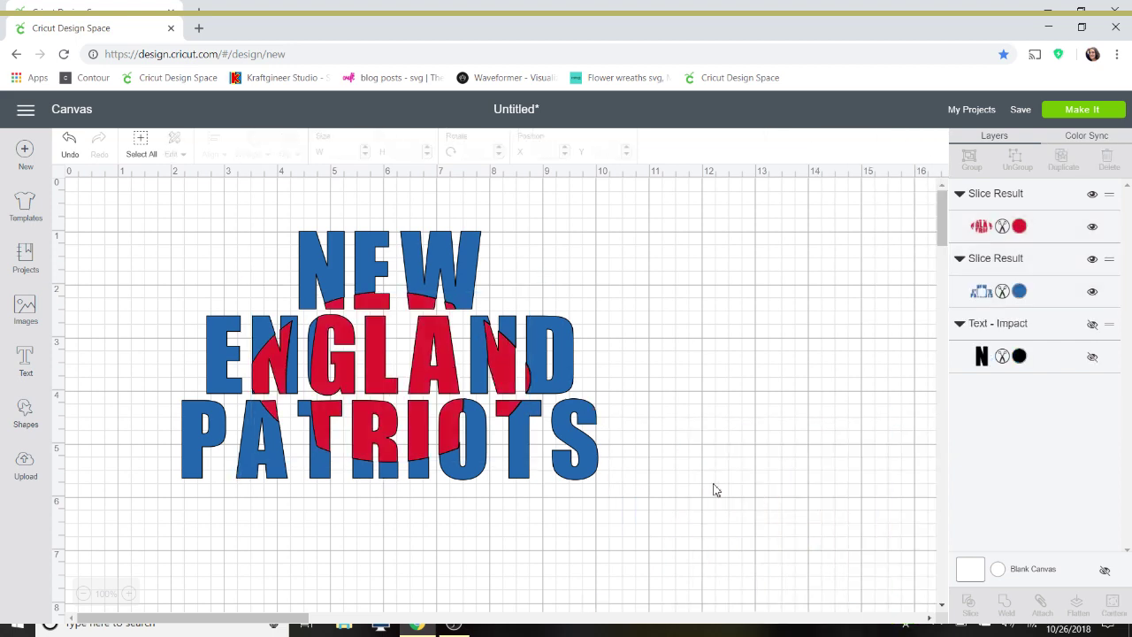
{"action": "left_click", "coordinate": [1075, 121]}
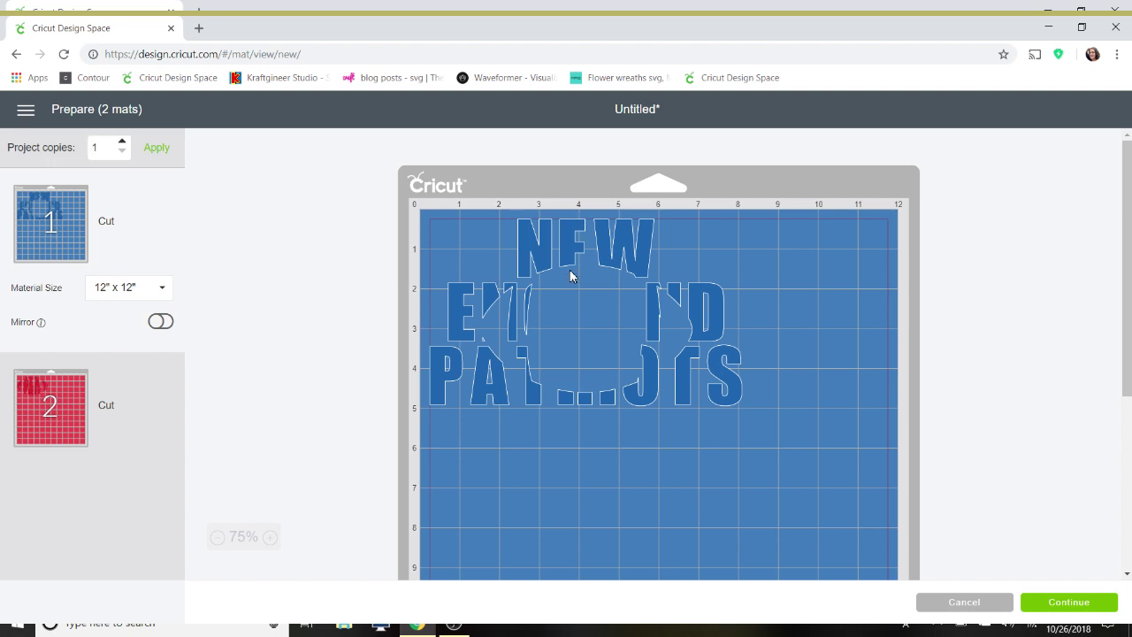
{"action": "left_click", "coordinate": [27, 432]}
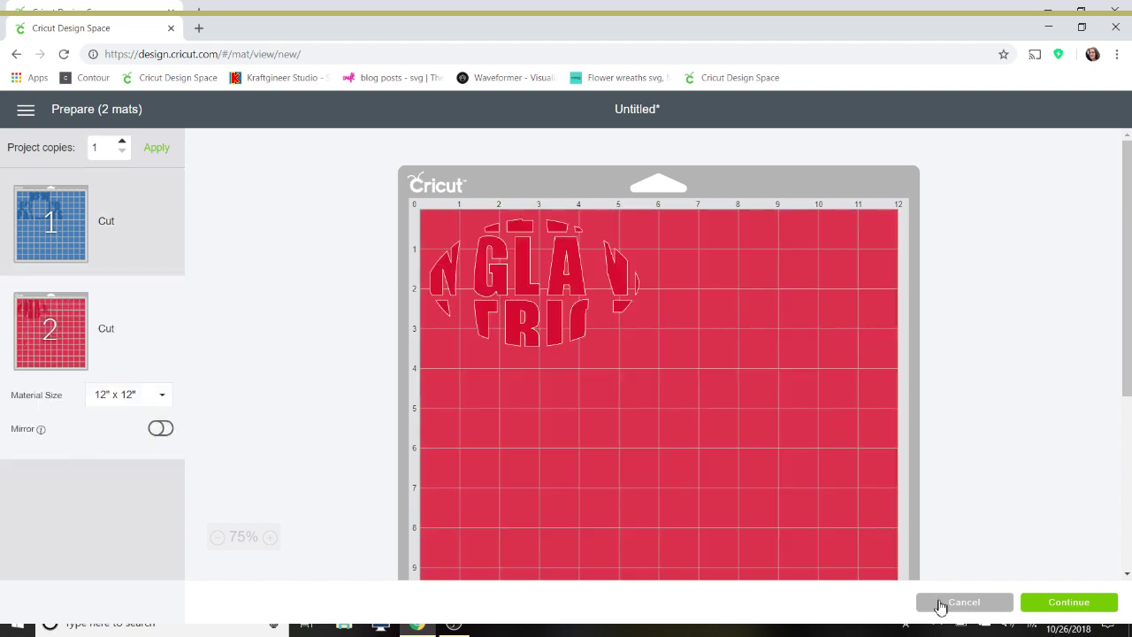
{"action": "left_click", "coordinate": [940, 606]}
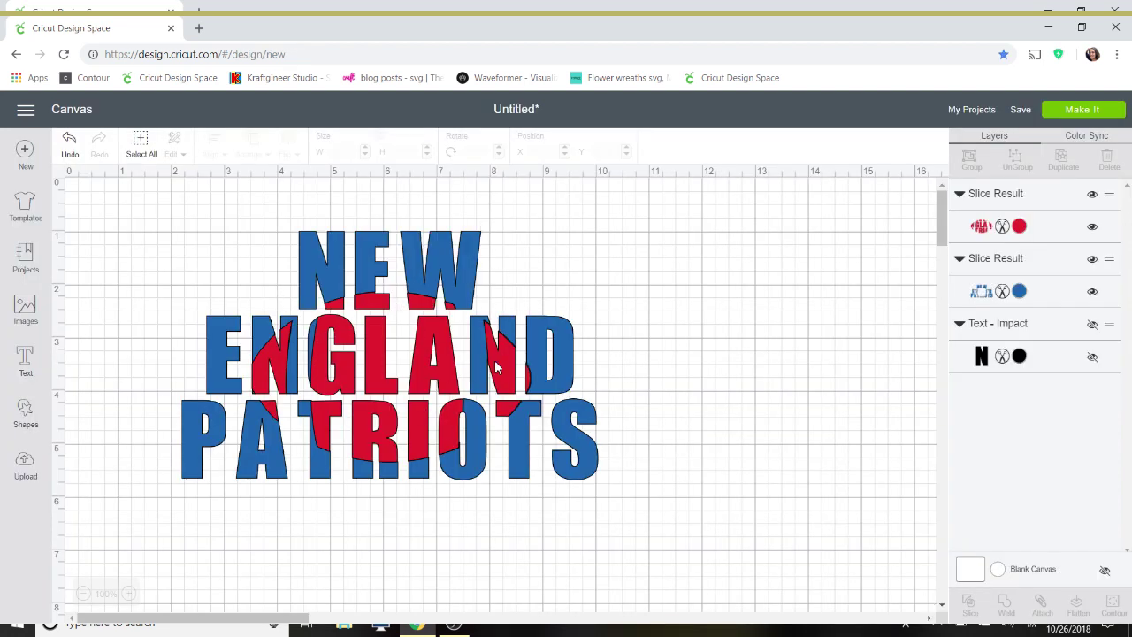
{"action": "left_click", "coordinate": [454, 625]}
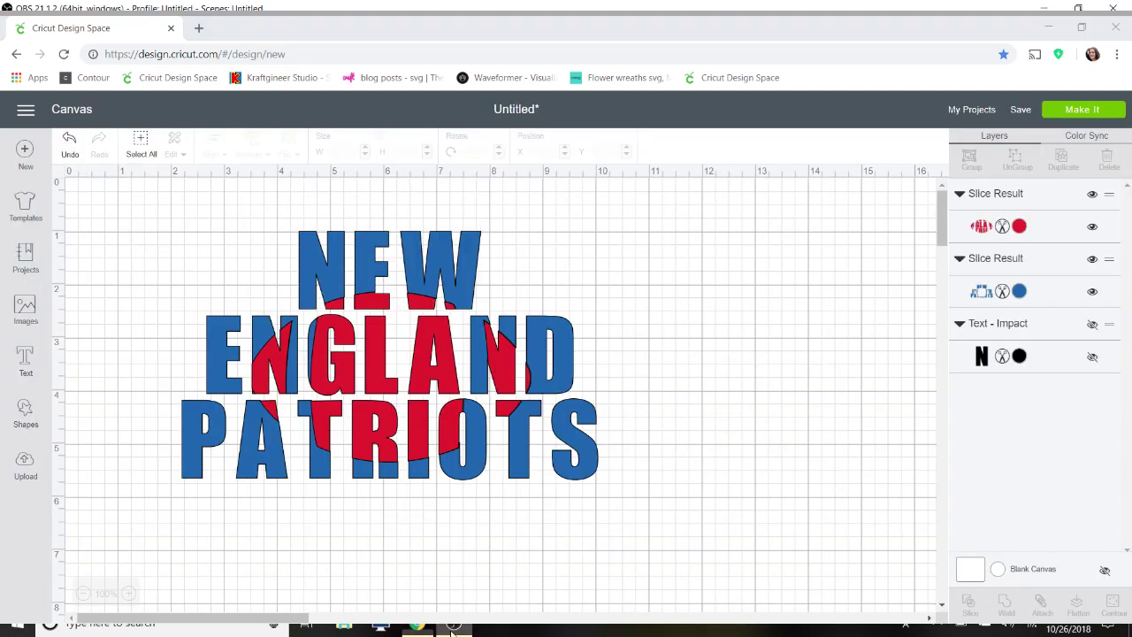